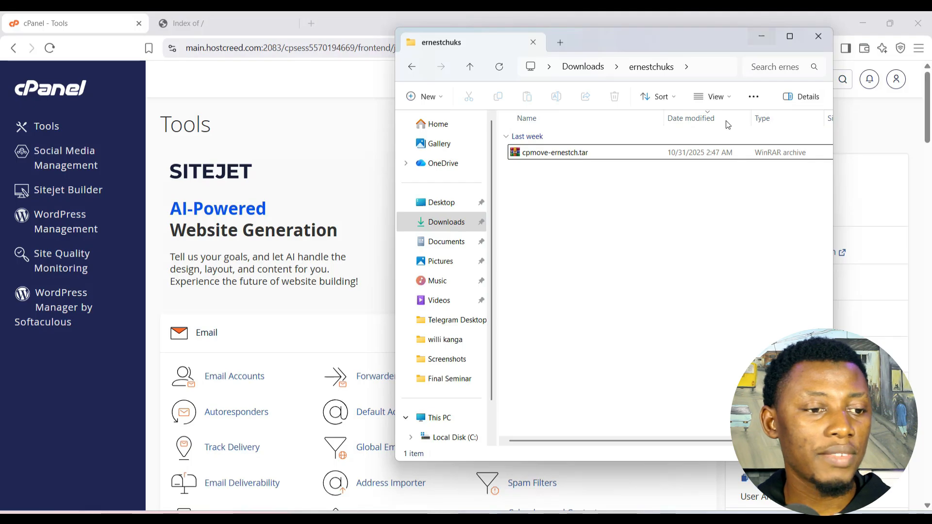
- Minimize the File Explorer window showing the cpmove backup in Downloads
{"action": "left_click", "coordinate": [763, 37]}
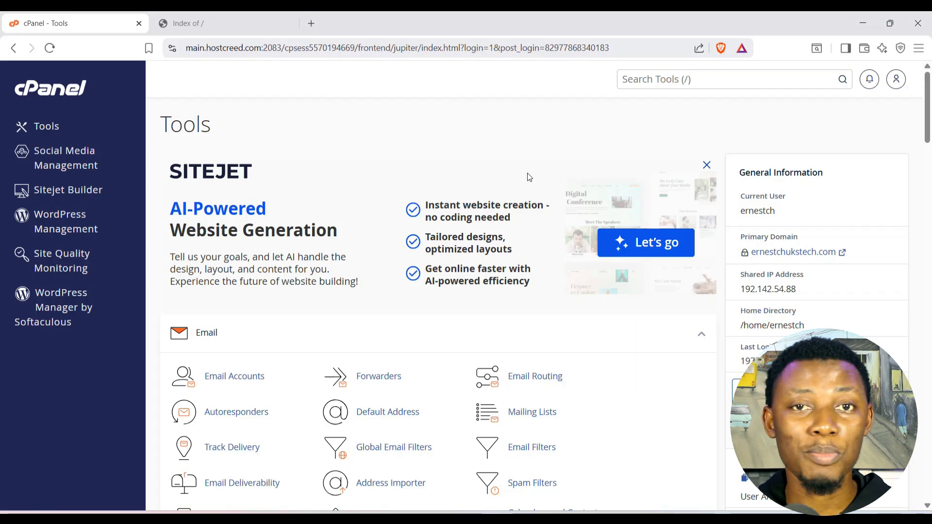
- Load hostcreed.com in a new browser tab
{"action": "double_click", "coordinate": [311, 24]}
{"action": "type", "text": "hostcr"}
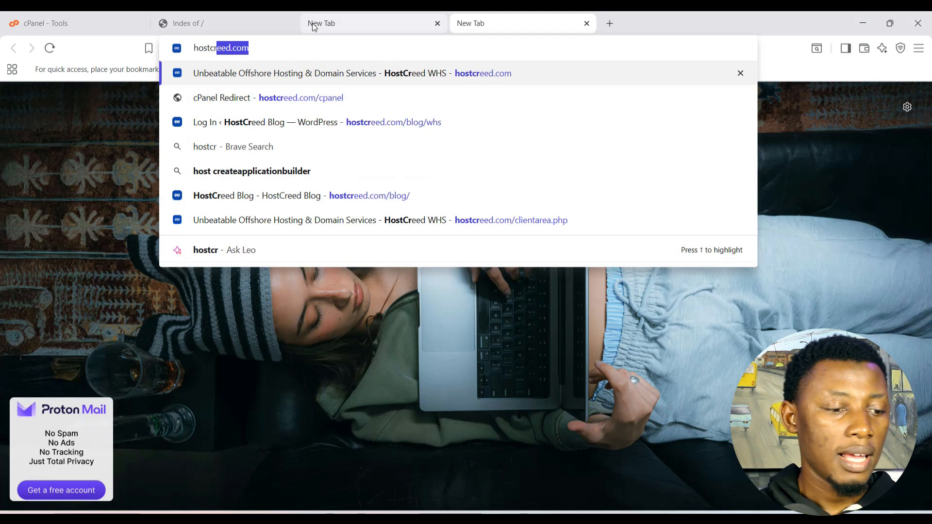
{"action": "key", "text": "Return"}
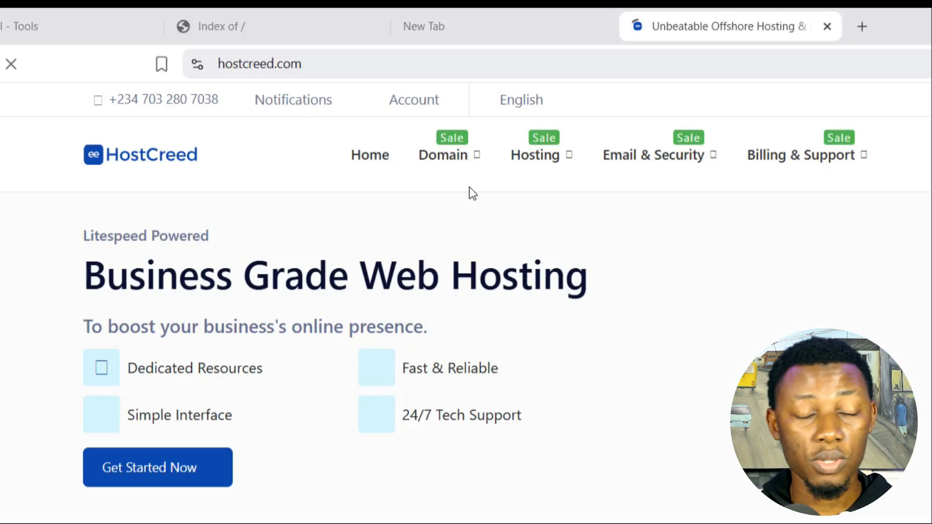
- Browse the HostCreed Hosting plans, close the spare tab, and return to cPanel Tools
{"action": "scroll", "coordinate": [466, 320], "scroll_direction": "down", "scroll_amount": 3}
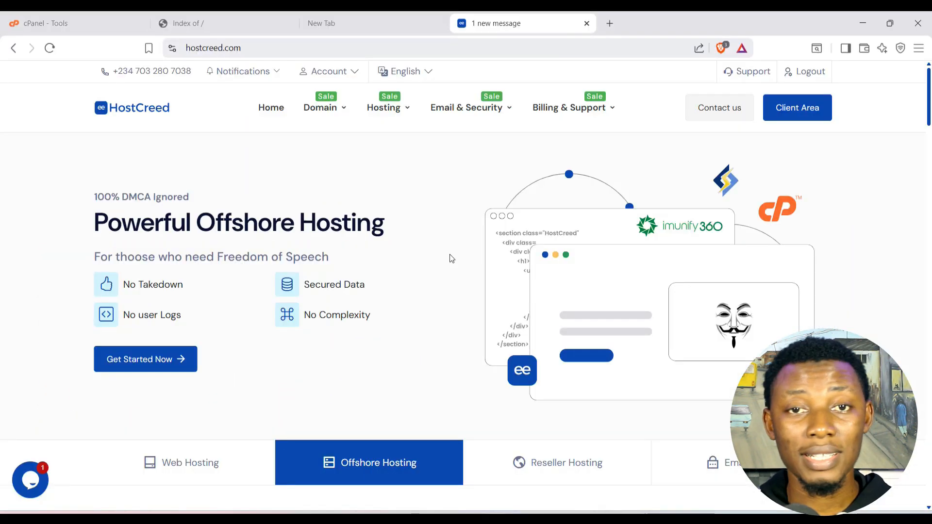
{"action": "scroll", "coordinate": [452, 258], "scroll_direction": "down", "scroll_amount": 1}
{"action": "scroll", "coordinate": [452, 259], "scroll_direction": "down", "scroll_amount": 4}
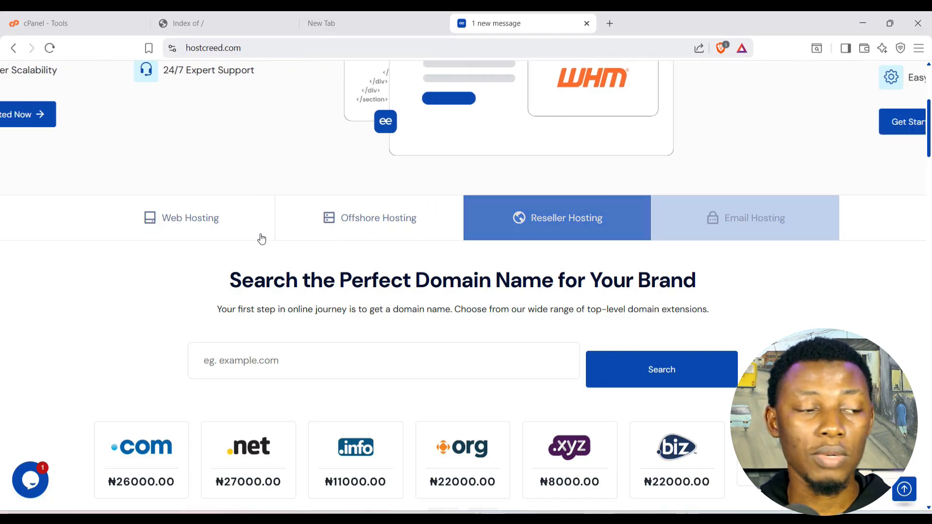
{"action": "scroll", "coordinate": [261, 238], "scroll_direction": "up", "scroll_amount": 5}
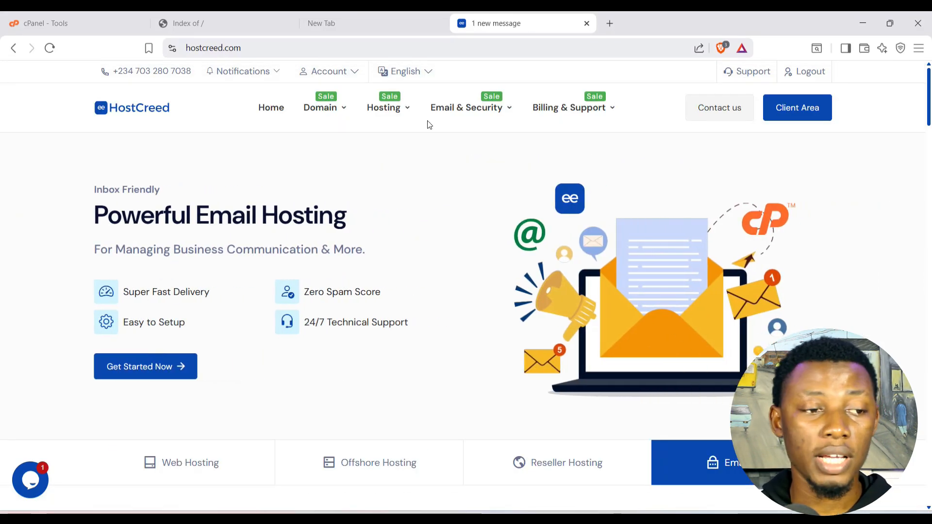
{"action": "left_click", "coordinate": [404, 110]}
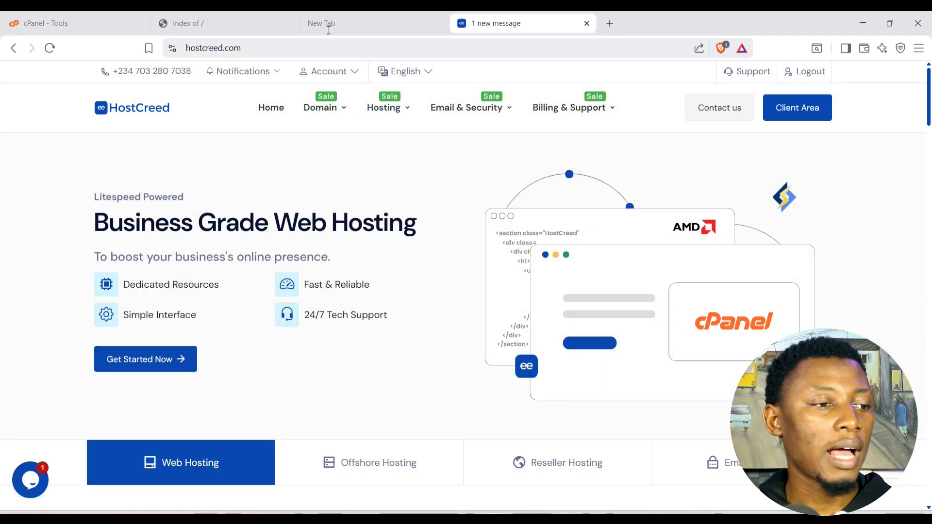
{"action": "left_click", "coordinate": [436, 25]}
{"action": "left_click", "coordinate": [67, 29]}
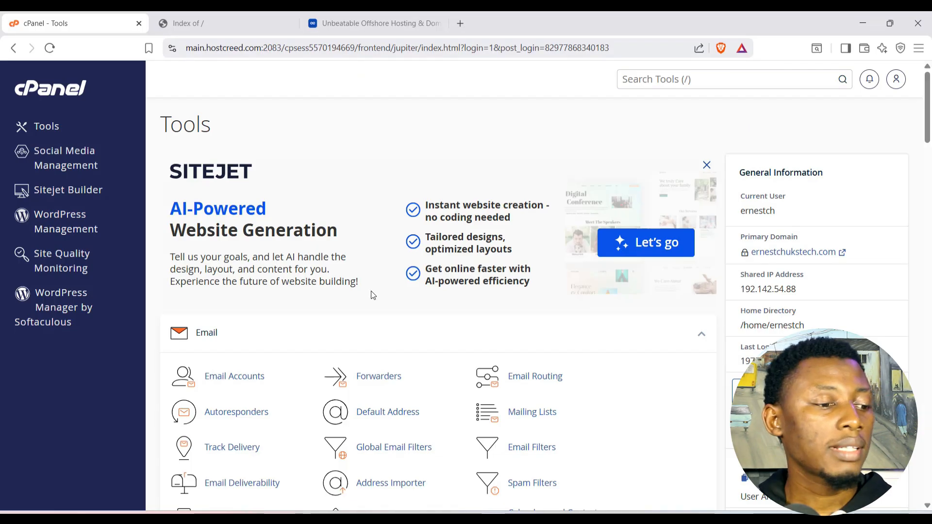
- Open File Manager, look inside public_html, then go back up to /home/ernestch
{"action": "scroll", "coordinate": [372, 295], "scroll_direction": "down", "scroll_amount": 1}
{"action": "scroll", "coordinate": [370, 295], "scroll_direction": "down", "scroll_amount": 12}
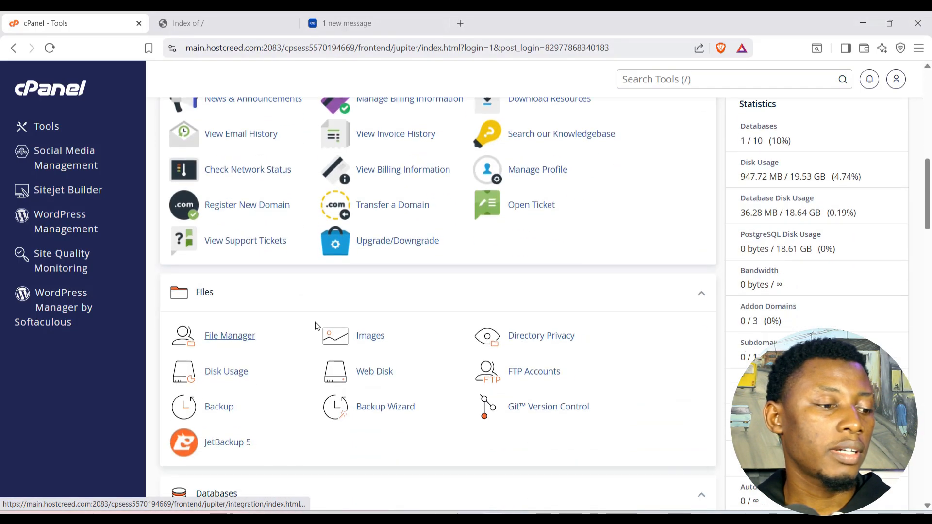
{"action": "left_click", "coordinate": [241, 342]}
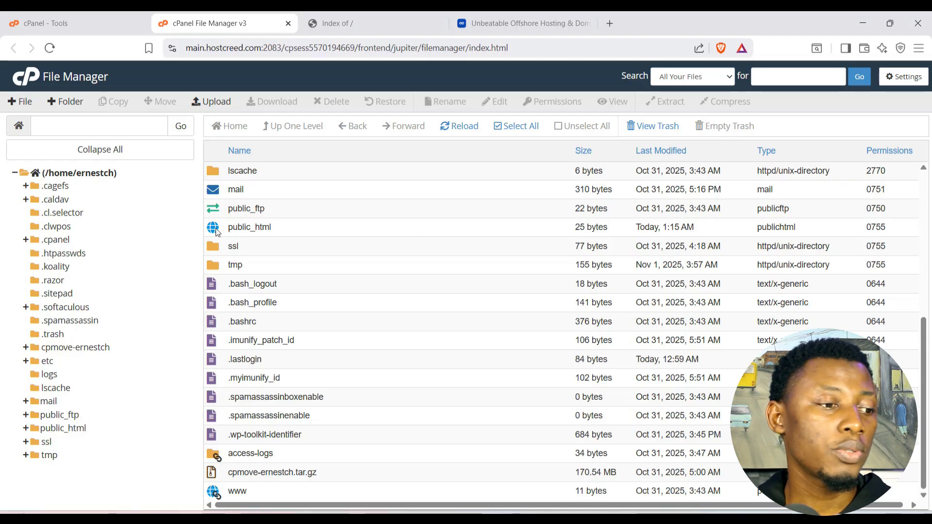
{"action": "double_click", "coordinate": [209, 235]}
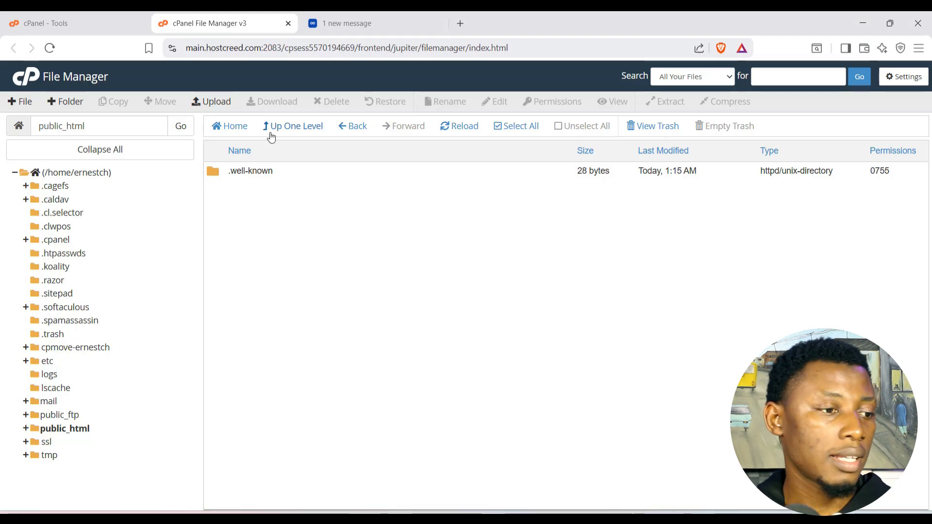
{"action": "left_click", "coordinate": [291, 132]}
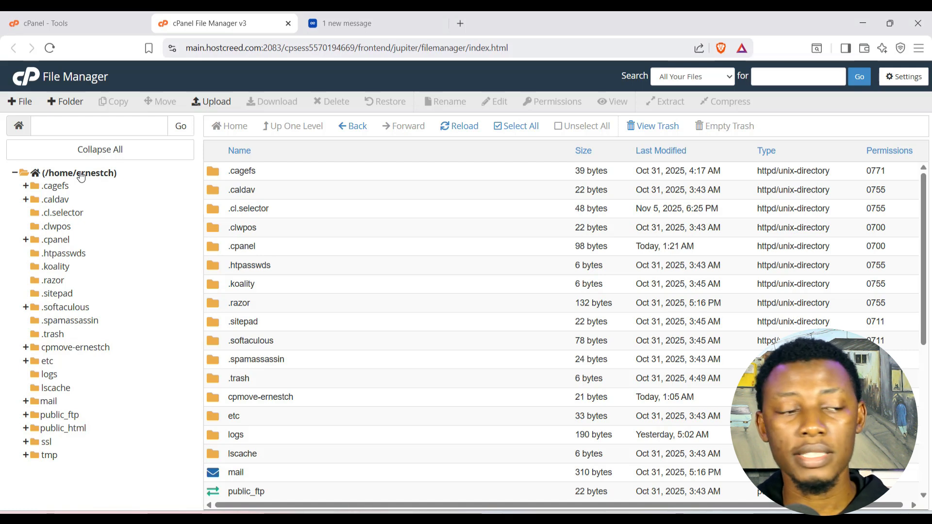
- Open the File Upload page for /home/ernestch
{"action": "scroll", "coordinate": [255, 302], "scroll_direction": "down", "scroll_amount": 5}
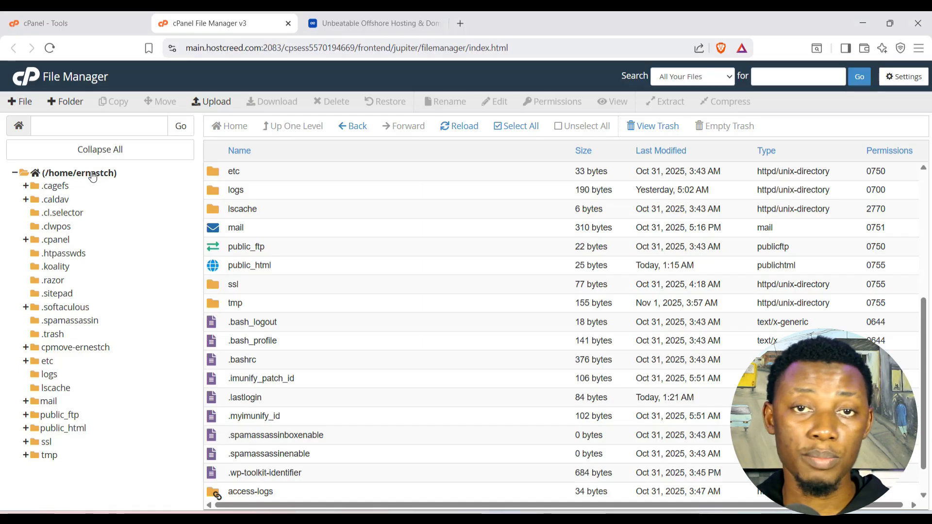
{"action": "scroll", "coordinate": [255, 250], "scroll_direction": "down", "scroll_amount": 1}
{"action": "scroll", "coordinate": [242, 245], "scroll_direction": "up", "scroll_amount": 4}
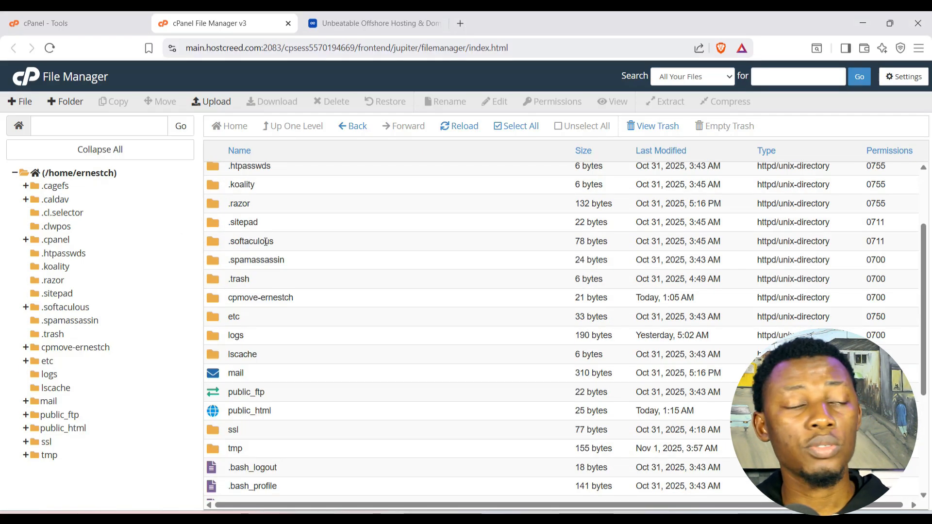
{"action": "left_click", "coordinate": [211, 102]}
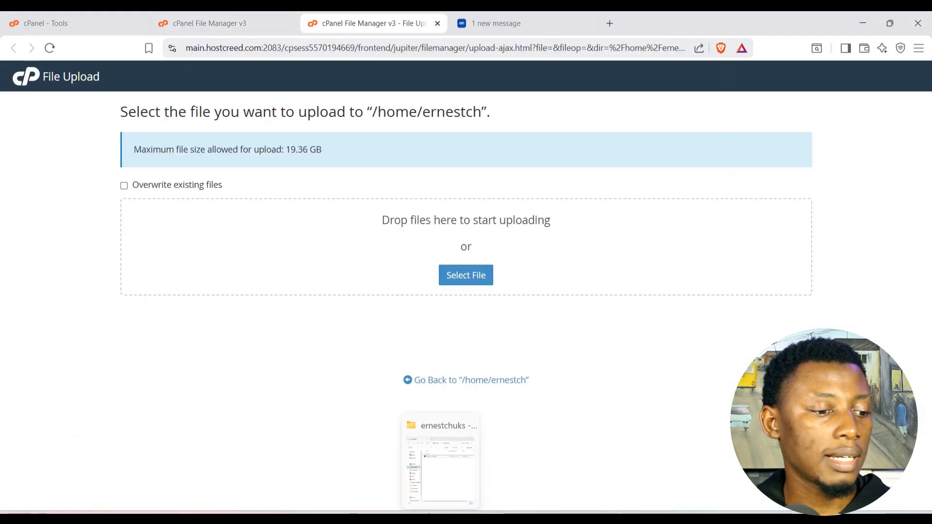
- Drag cpmove-ernestch.tar in, decline overwriting the existing archive, and go back to /home/ernestch
{"action": "left_click", "coordinate": [447, 487]}
{"action": "left_click", "coordinate": [599, 149]}
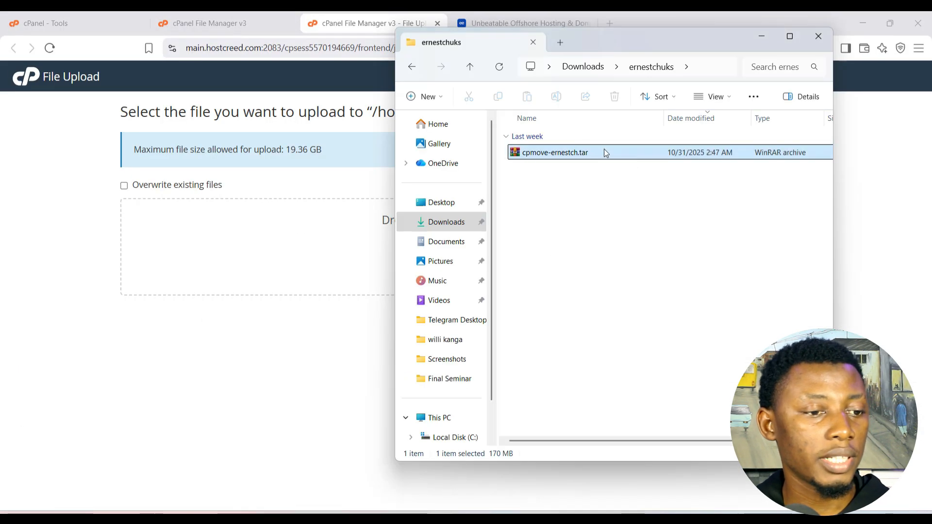
{"action": "left_click_drag", "start_coordinate": [622, 173], "coordinate": [285, 229]}
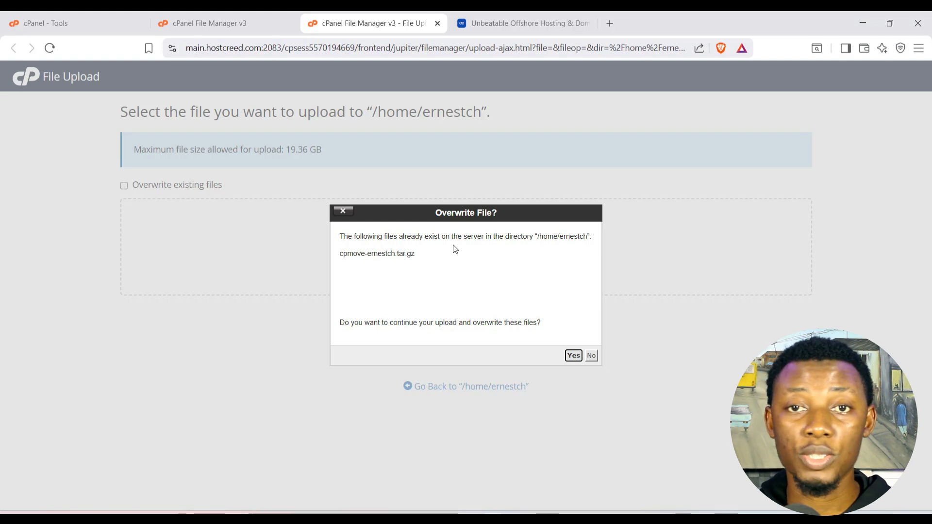
{"action": "left_click", "coordinate": [592, 356]}
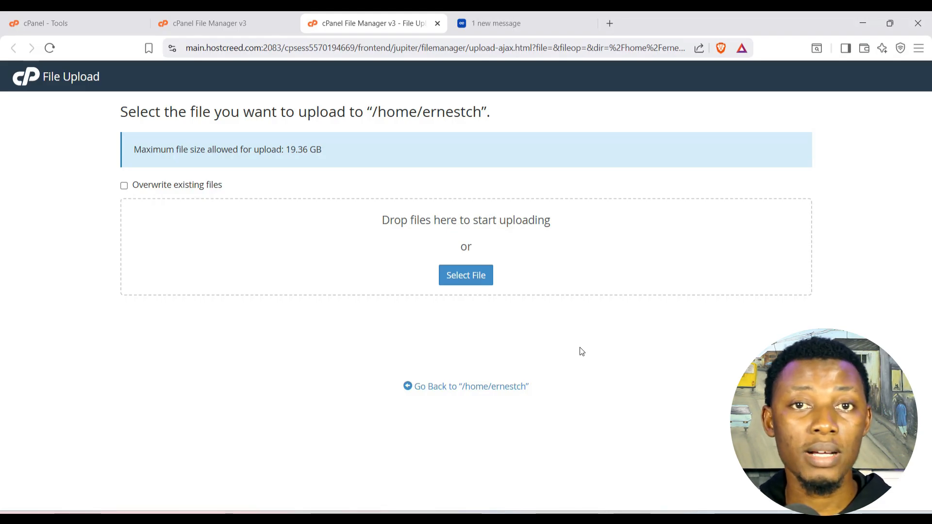
{"action": "left_click", "coordinate": [447, 388]}
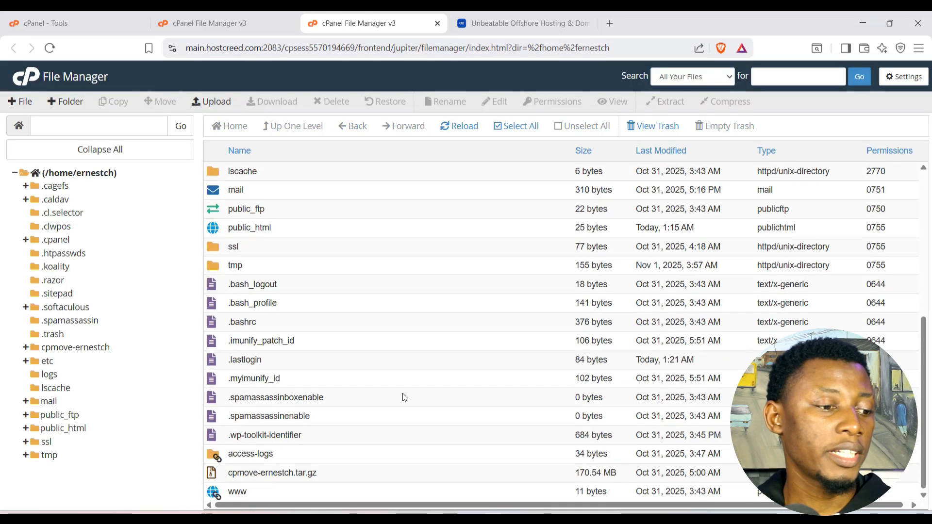
- Extract cpmove-ernestch.tar.gz into the home folder and close the results list
{"action": "right_click", "coordinate": [344, 473]}
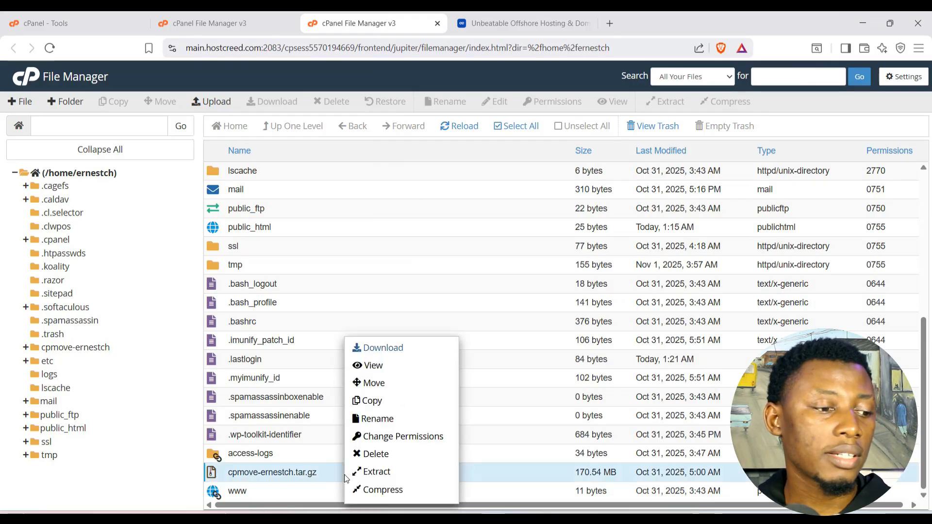
{"action": "left_click", "coordinate": [383, 473]}
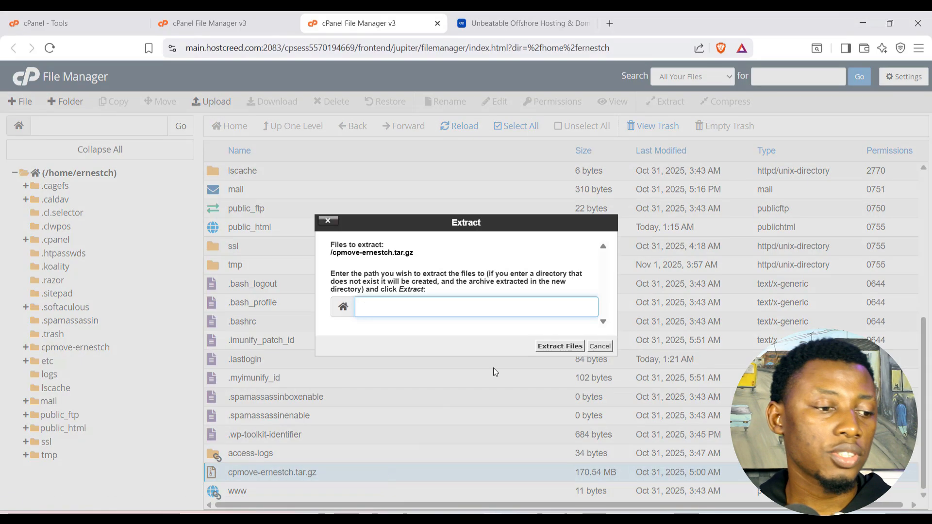
{"action": "left_click", "coordinate": [547, 346]}
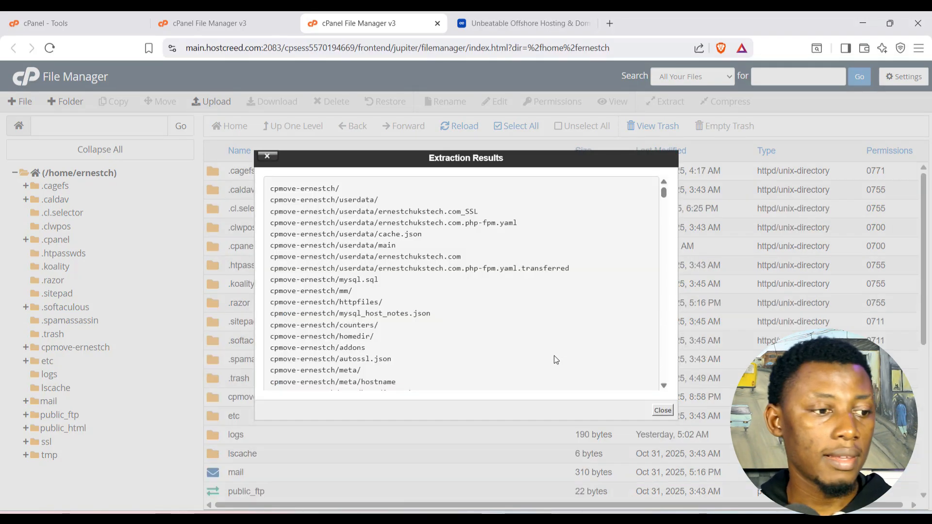
{"action": "left_click", "coordinate": [664, 411]}
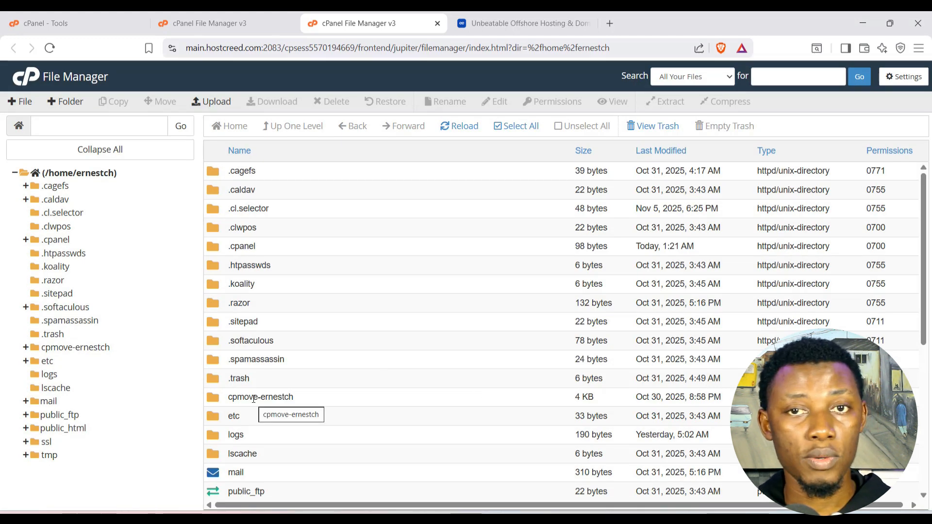
- Open the extracted cpmove-ernestch folder to view homedir, mysql, dnszones and cron
{"action": "double_click", "coordinate": [213, 401]}
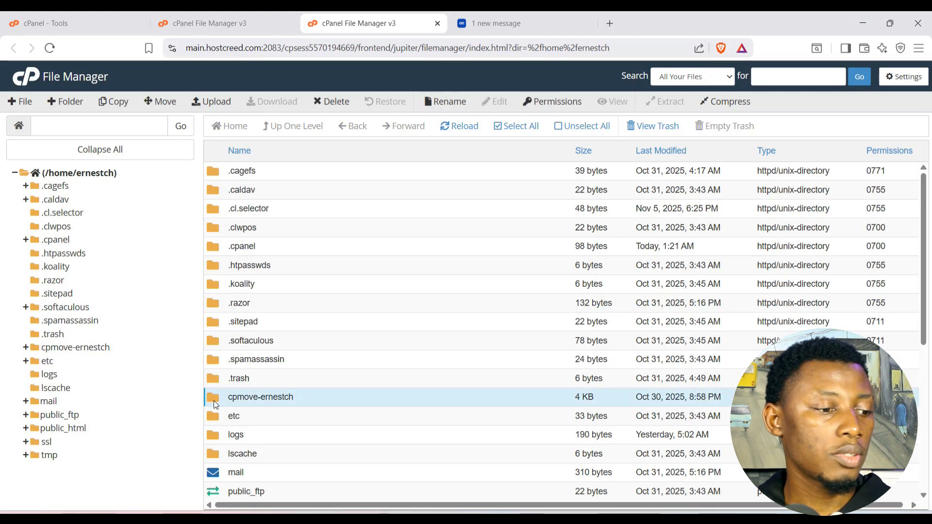
{"action": "scroll", "coordinate": [292, 348], "scroll_direction": "down", "scroll_amount": 6}
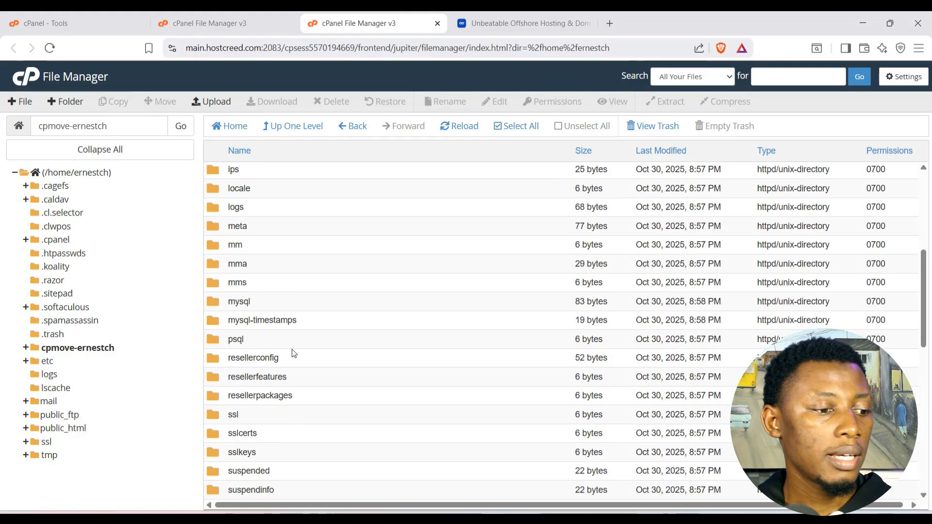
{"action": "scroll", "coordinate": [292, 353], "scroll_direction": "up", "scroll_amount": 6}
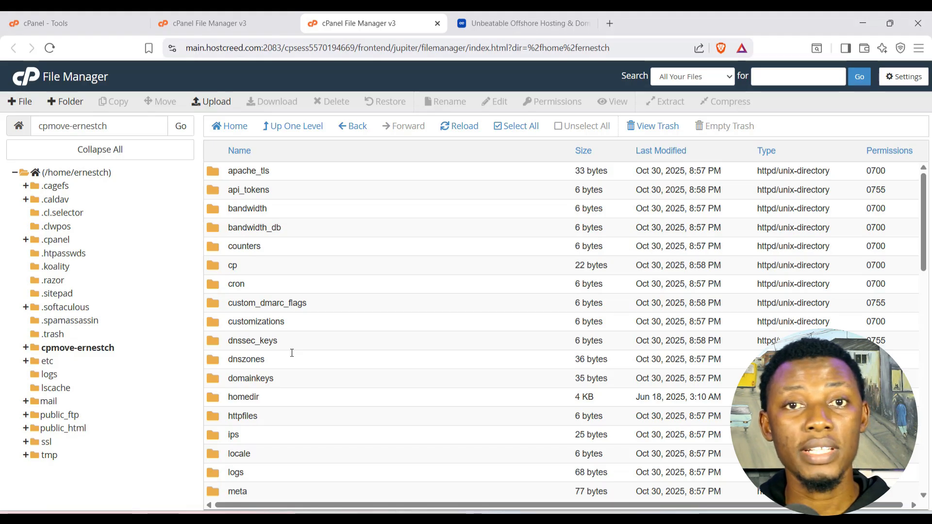
{"action": "scroll", "coordinate": [294, 352], "scroll_direction": "down", "scroll_amount": 2}
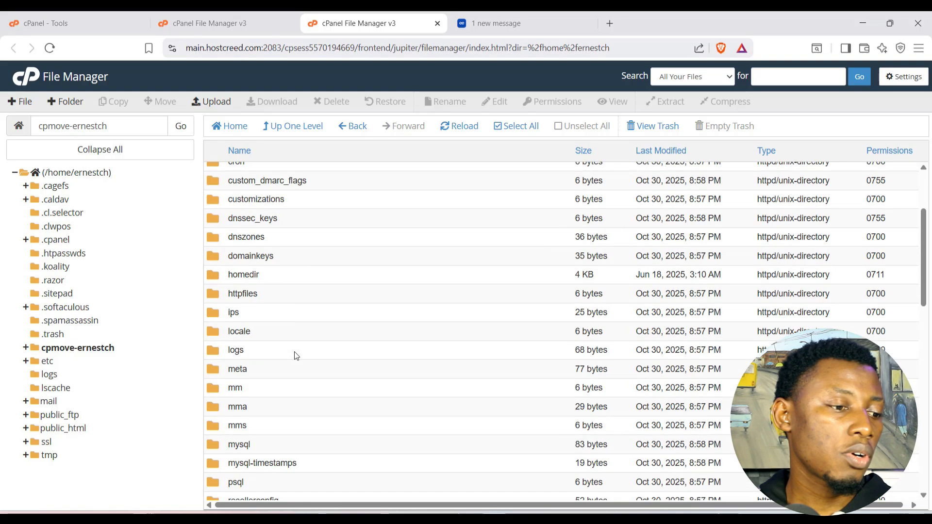
- Navigate into the backup's homedir, then its public_html folder
{"action": "double_click", "coordinate": [214, 275]}
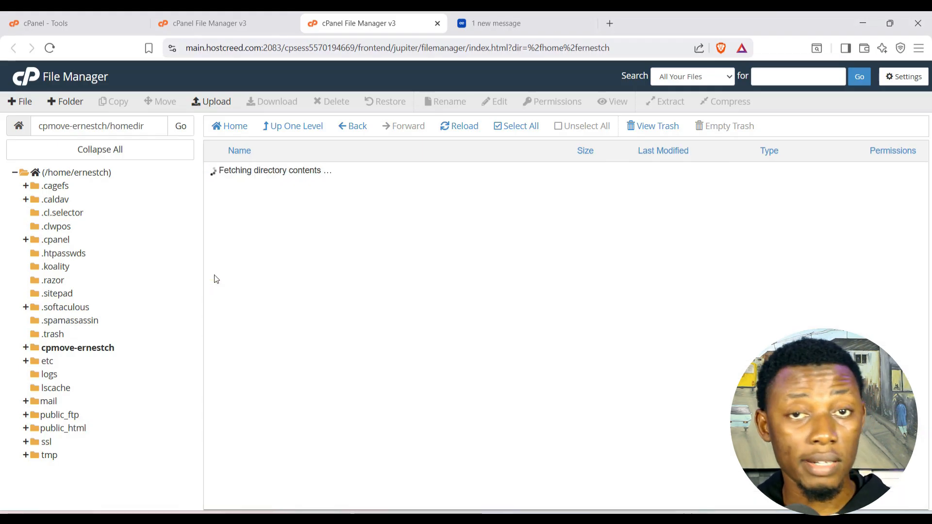
{"action": "scroll", "coordinate": [291, 286], "scroll_direction": "down", "scroll_amount": 5}
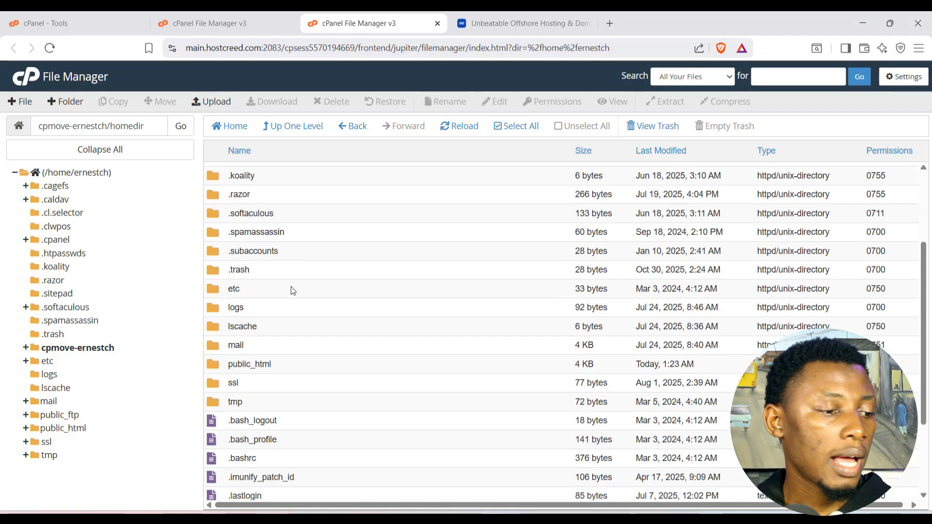
{"action": "scroll", "coordinate": [290, 292], "scroll_direction": "up", "scroll_amount": 4}
{"action": "scroll", "coordinate": [290, 297], "scroll_direction": "down", "scroll_amount": 3}
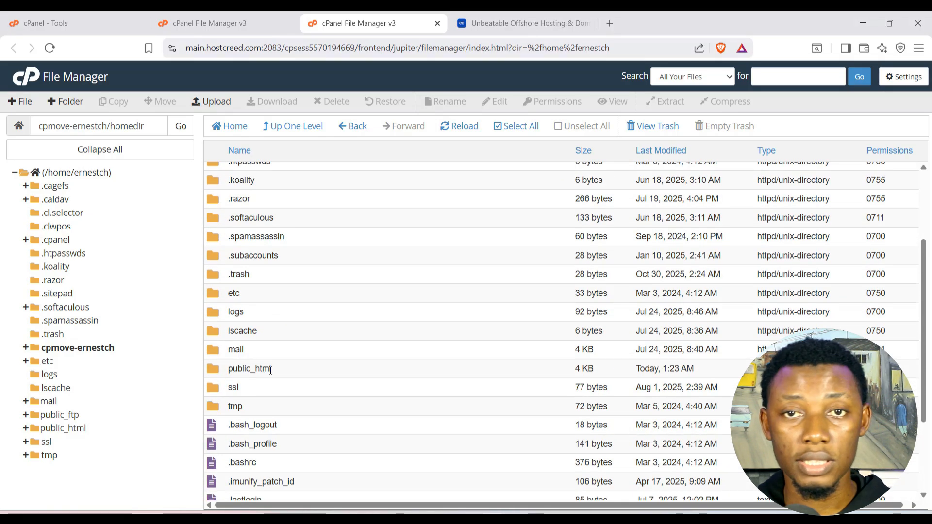
{"action": "double_click", "coordinate": [209, 368]}
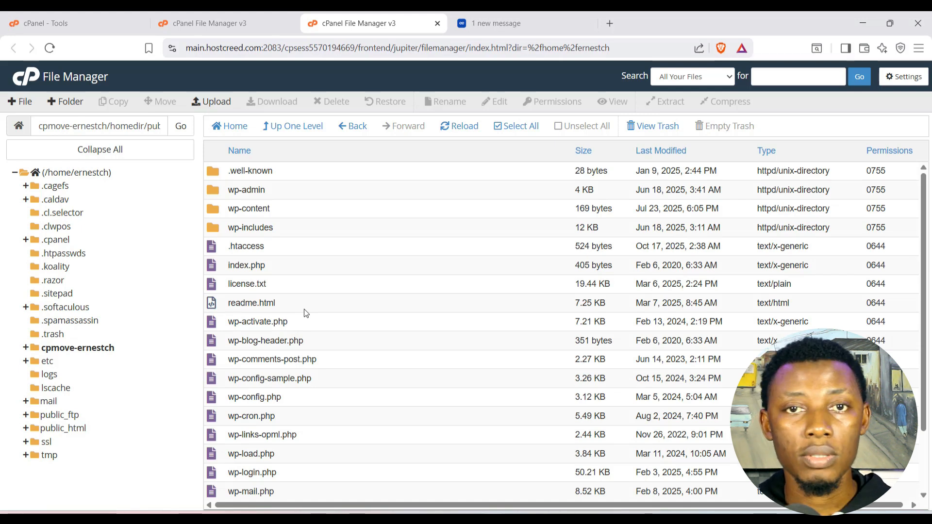
{"action": "scroll", "coordinate": [416, 318], "scroll_direction": "down", "scroll_amount": 2}
{"action": "scroll", "coordinate": [416, 319], "scroll_direction": "up", "scroll_amount": 2}
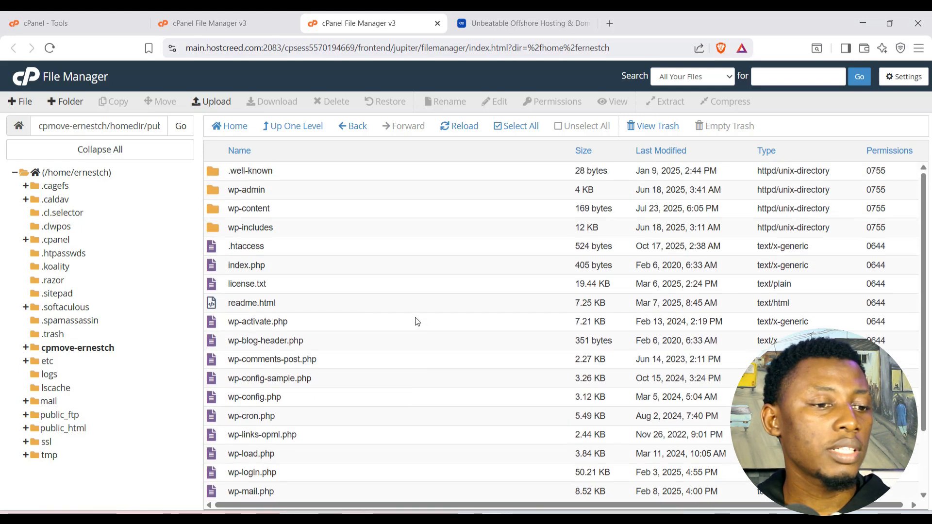
- Enable Show Hidden Files, select all files including dotfiles, and start a Move
{"action": "left_click", "coordinate": [509, 127]}
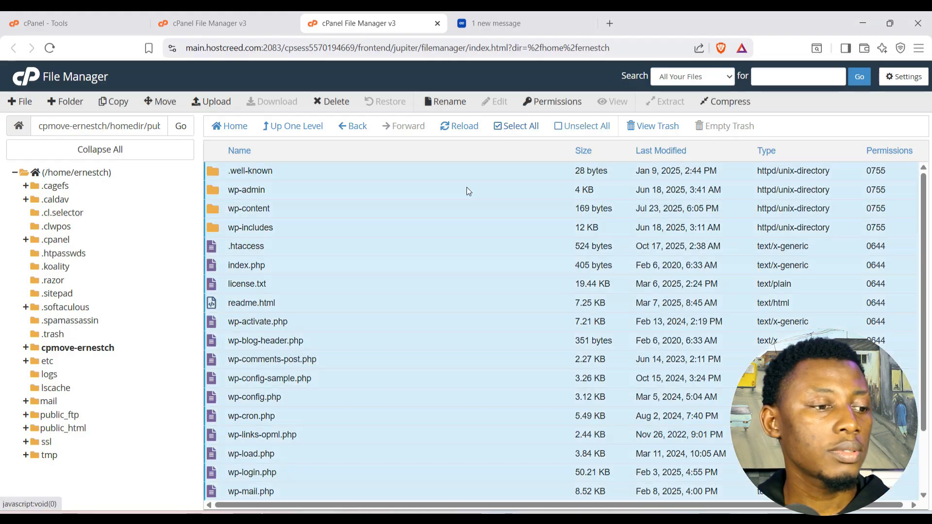
{"action": "left_click", "coordinate": [365, 292]}
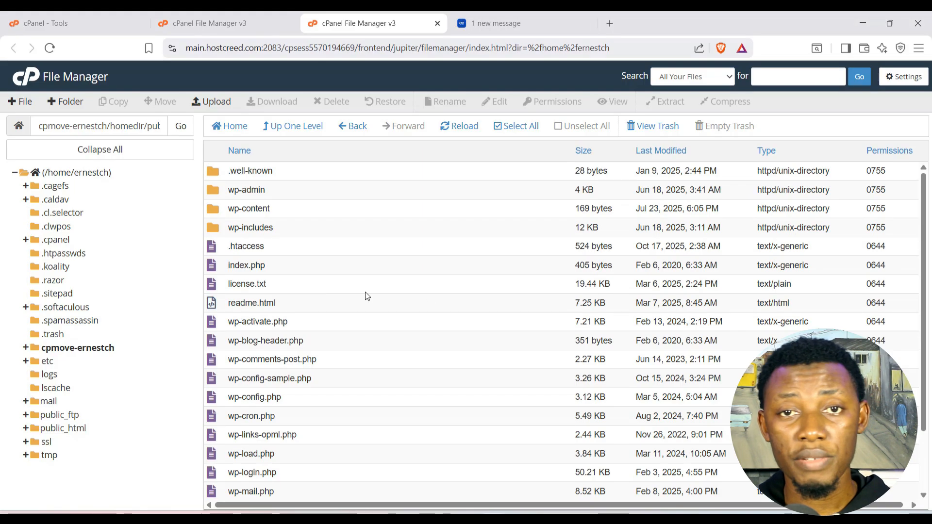
{"action": "left_click", "coordinate": [912, 77]}
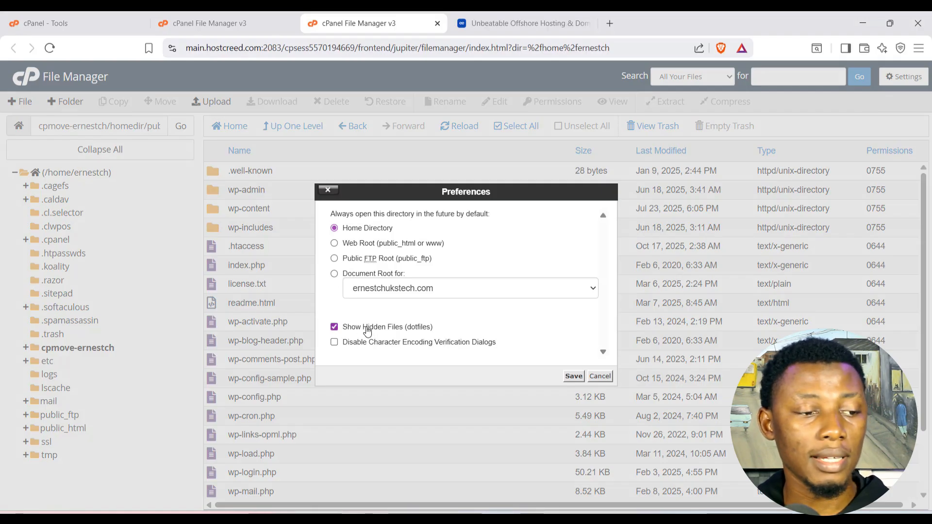
{"action": "left_click", "coordinate": [573, 377]}
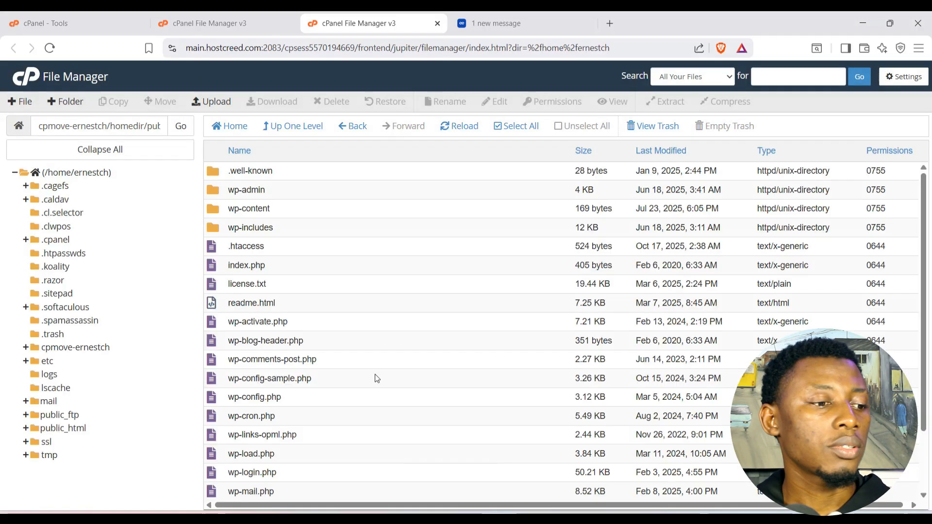
{"action": "left_click", "coordinate": [509, 127]}
{"action": "left_click", "coordinate": [161, 102]}
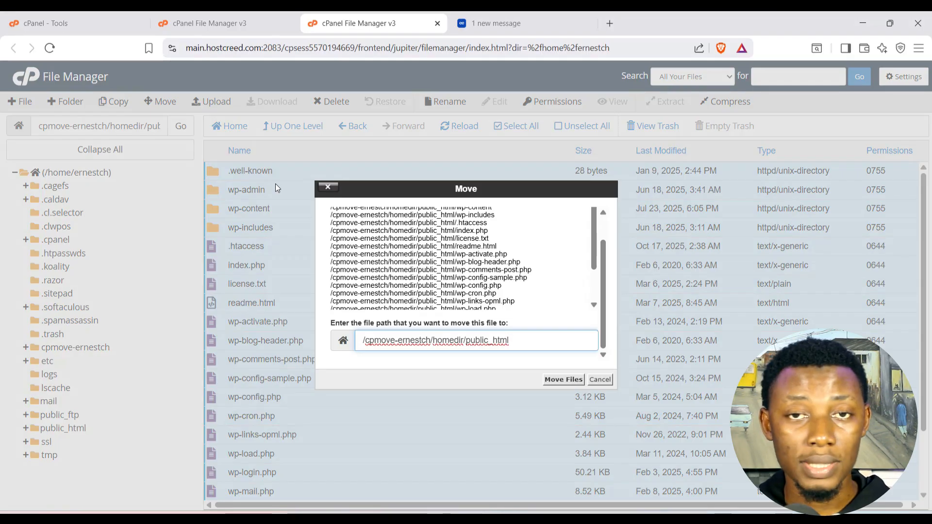
- Change the move destination to /public_html/ and move all the backup's files there
{"action": "left_click_drag", "start_coordinate": [465, 340], "coordinate": [365, 346]}
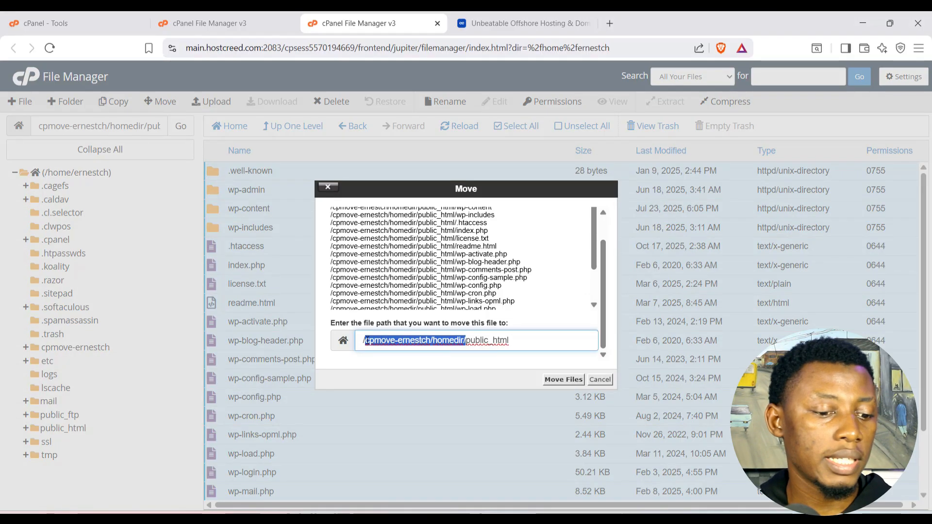
{"action": "key", "text": "BackSpace"}
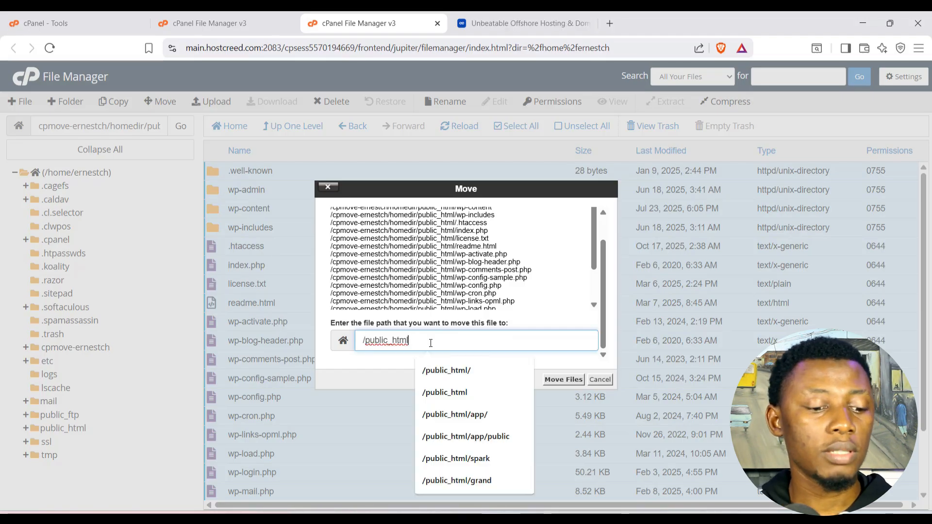
{"action": "type", "text": "/"}
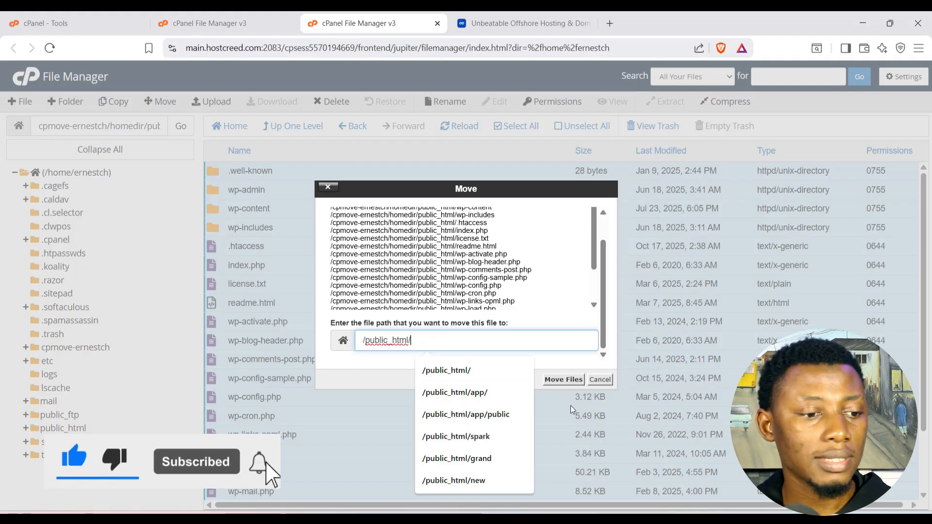
{"action": "left_click", "coordinate": [564, 379]}
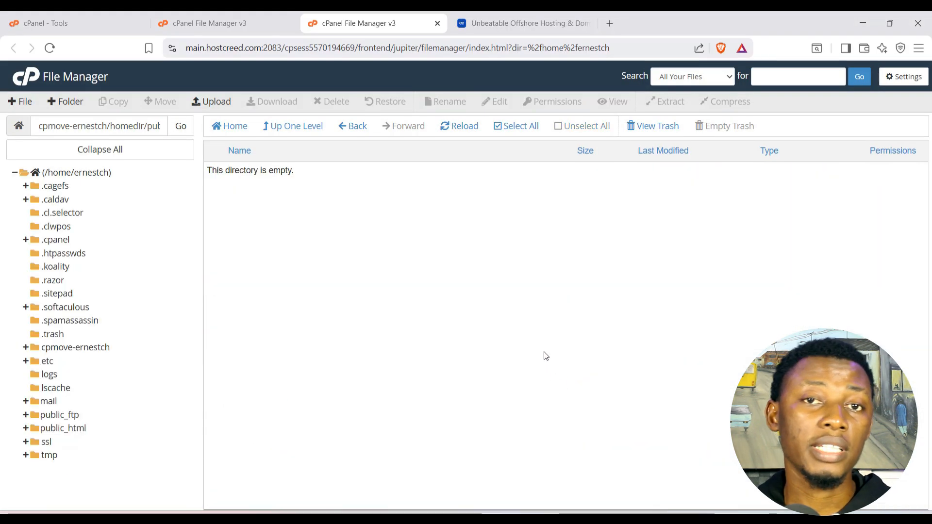
- Dismiss the download prompt and open the home folder's public_html to check the WordPress files
{"action": "left_click", "coordinate": [453, 21]}
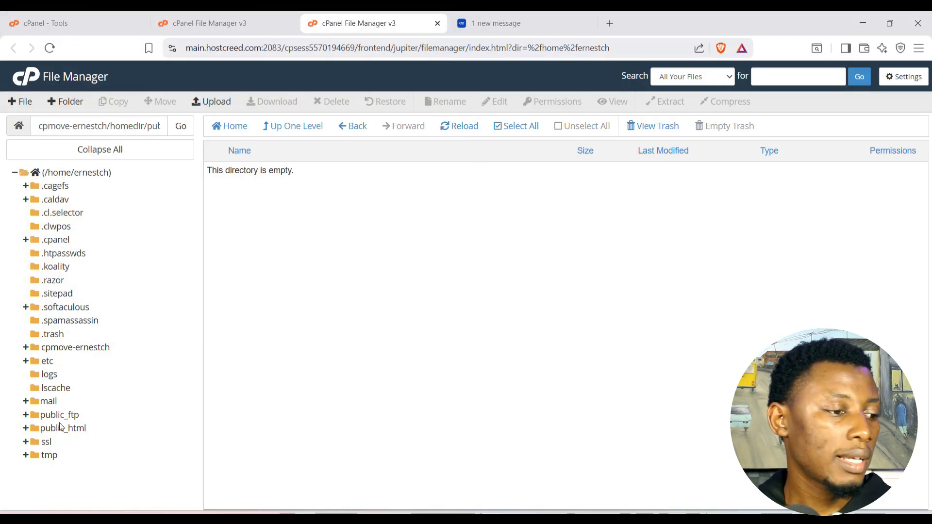
{"action": "left_click", "coordinate": [70, 175]}
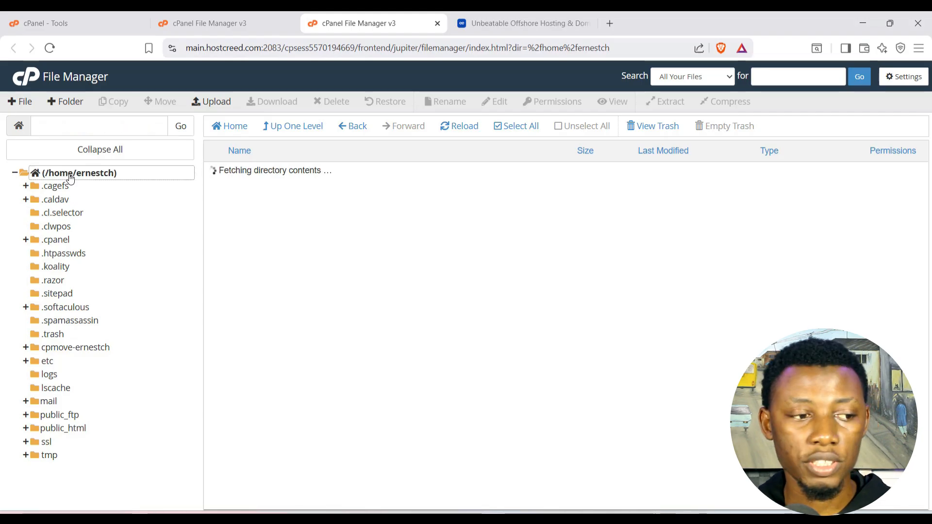
{"action": "scroll", "coordinate": [372, 354], "scroll_direction": "down", "scroll_amount": 5}
{"action": "double_click", "coordinate": [215, 267]}
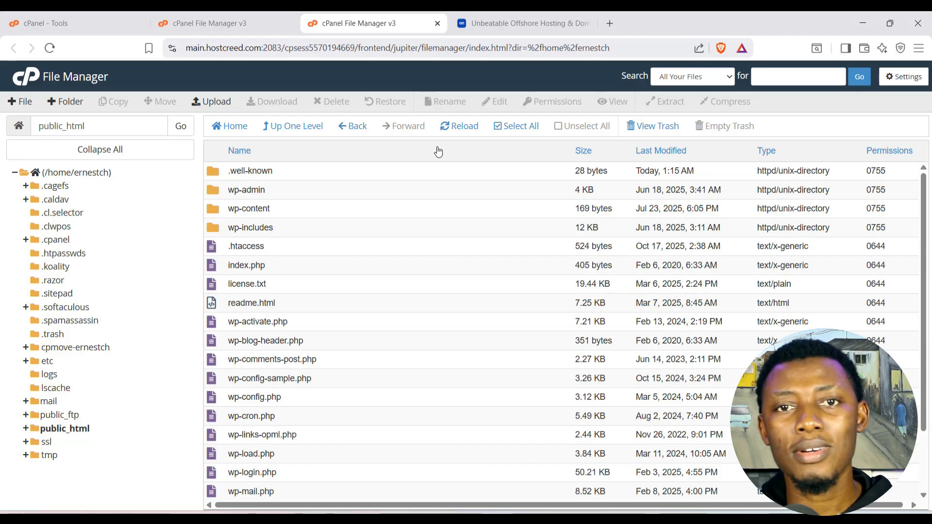
{"action": "left_click", "coordinate": [59, 25]}
- Create a database named newdb in the Database Wizard
{"action": "scroll", "coordinate": [466, 314], "scroll_direction": "down", "scroll_amount": 4}
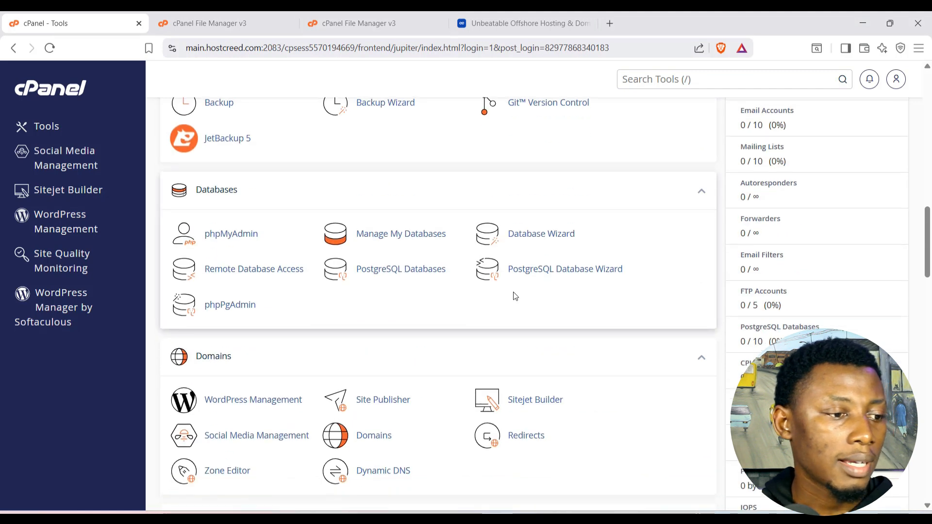
{"action": "scroll", "coordinate": [514, 294], "scroll_direction": "up", "scroll_amount": 2}
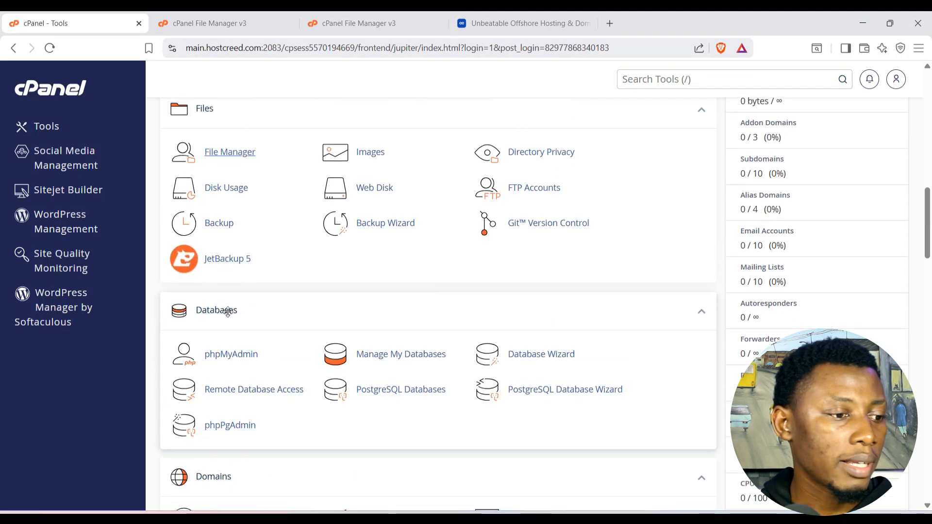
{"action": "left_click", "coordinate": [546, 358]}
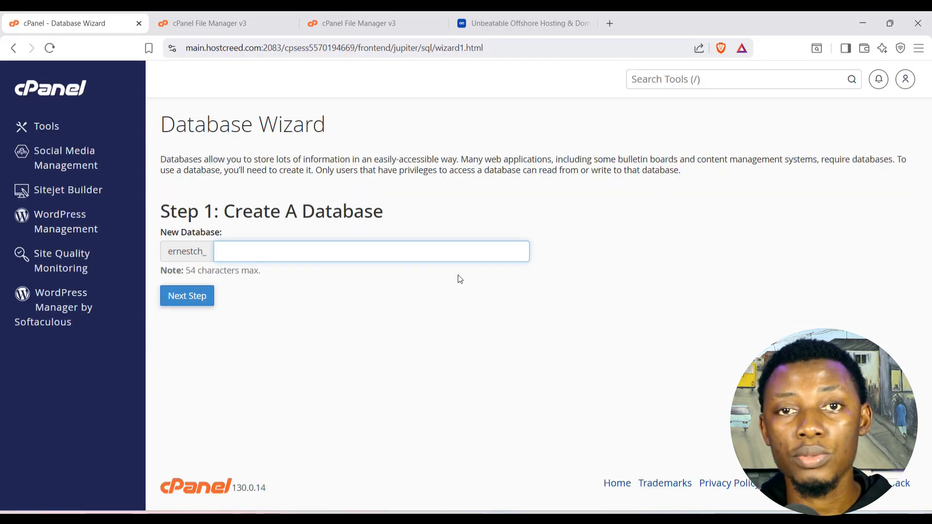
{"action": "type", "text": "newdb"}
{"action": "left_click", "coordinate": [180, 304]}
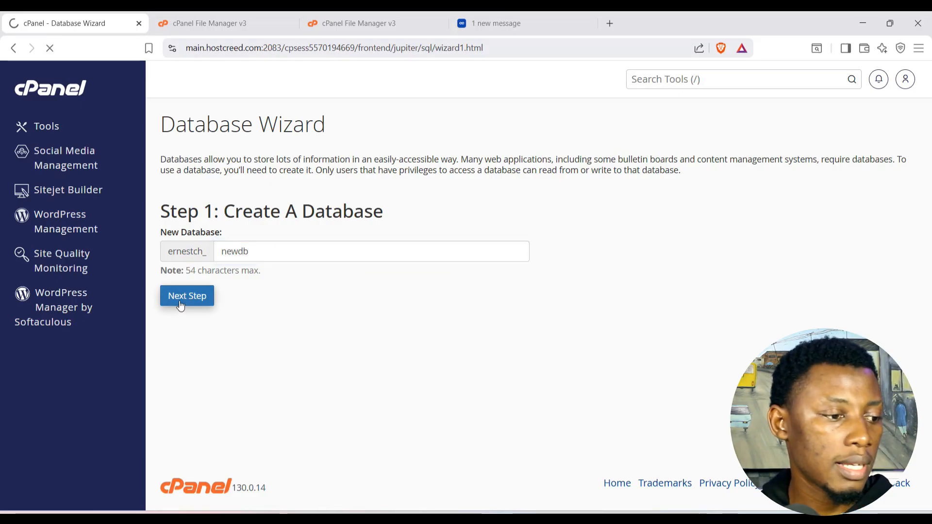
- Create database user newdb with a password and grant it ALL PRIVILEGES
{"action": "type", "text": "ne"}
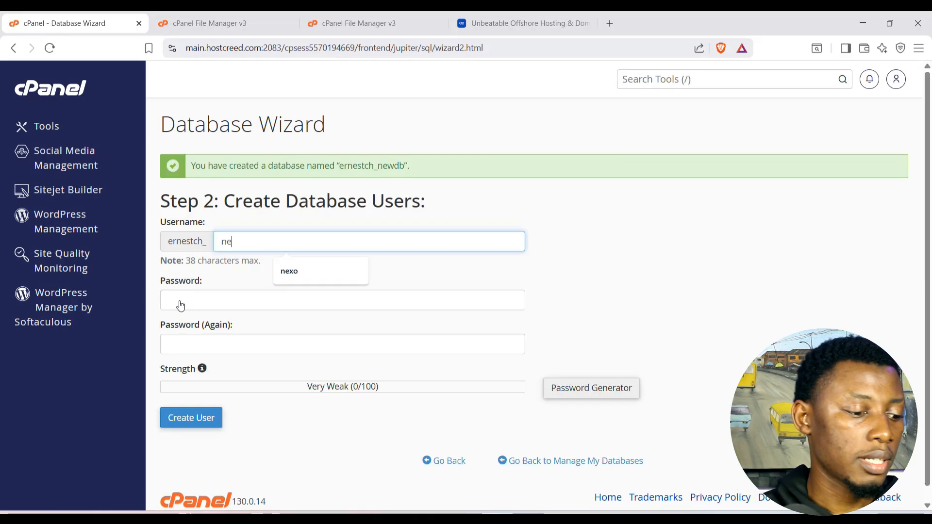
{"action": "type", "text": "wdb"}
{"action": "left_click", "coordinate": [226, 302]}
{"action": "type", "text": "•••••••••••"}
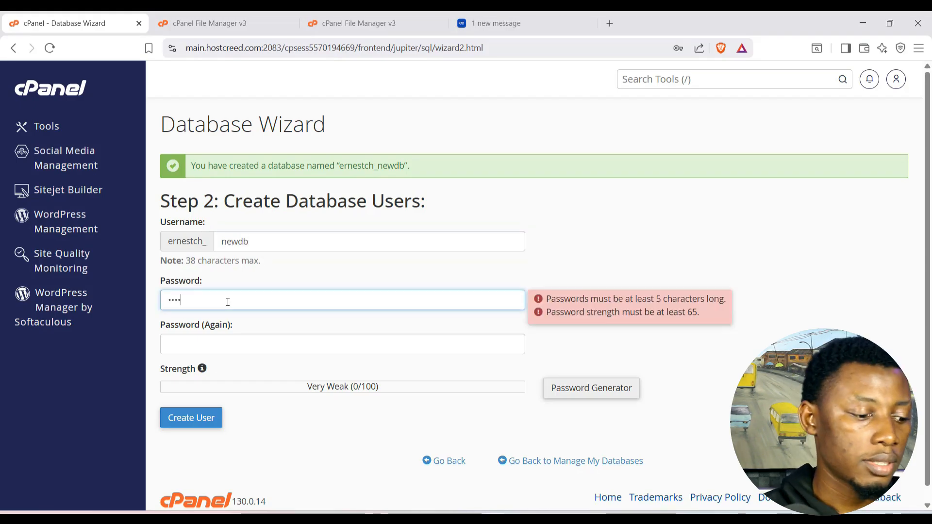
{"action": "left_click", "coordinate": [200, 339]}
{"action": "type", "text": "•••••••••••"}
{"action": "left_click", "coordinate": [187, 415]}
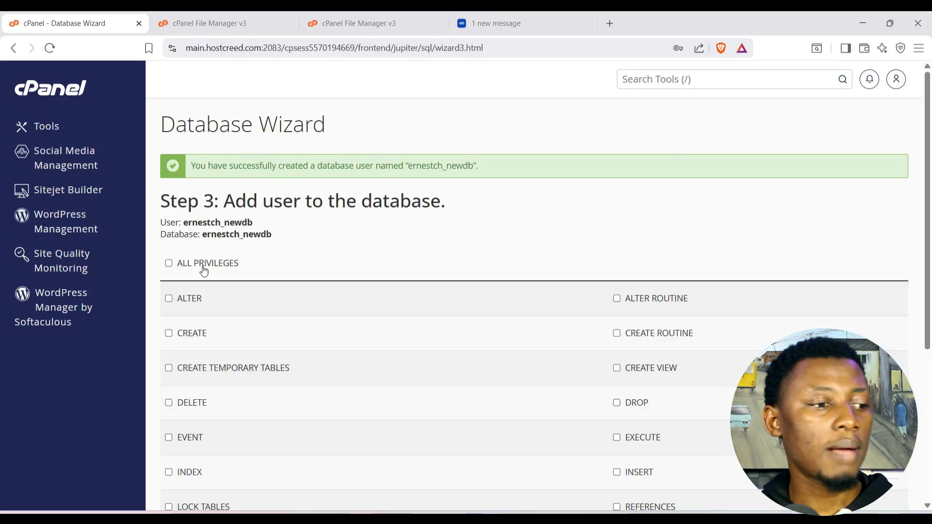
{"action": "left_click", "coordinate": [193, 266]}
{"action": "scroll", "coordinate": [231, 346], "scroll_direction": "down", "scroll_amount": 5}
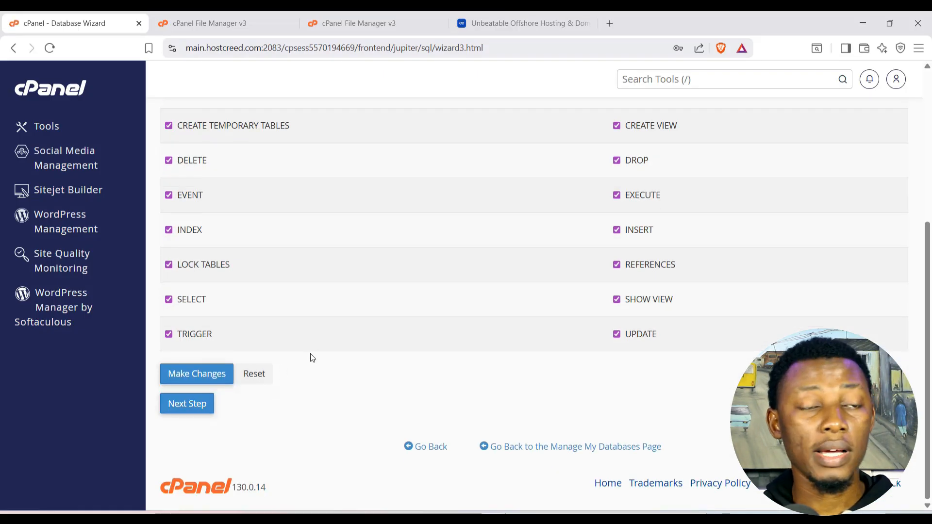
{"action": "left_click", "coordinate": [190, 373]}
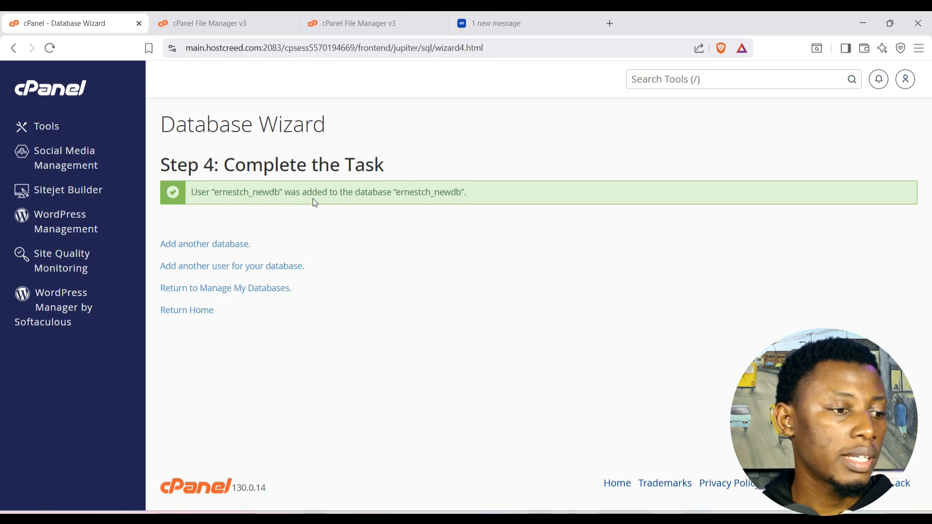
- Copy the new name ernestch_newdb from the confirmation message
{"action": "double_click", "coordinate": [220, 194]}
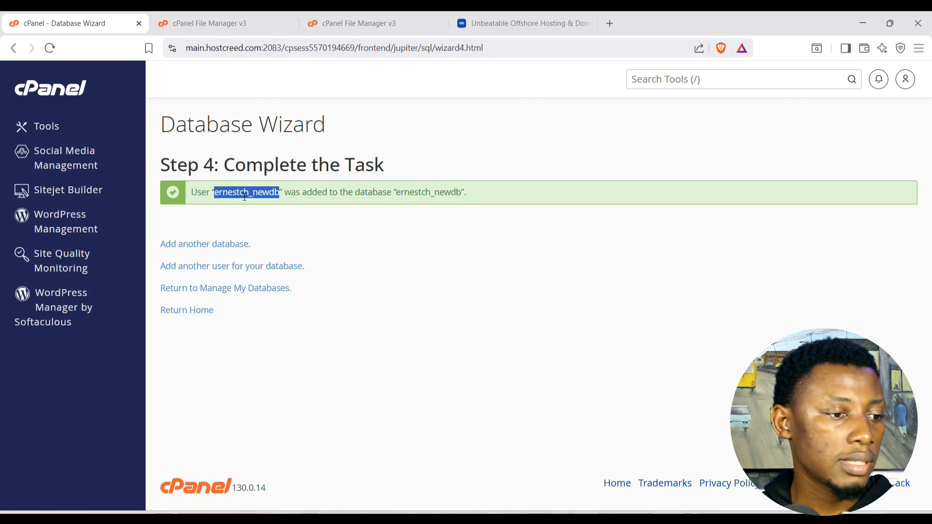
{"action": "triple_click", "coordinate": [415, 193]}
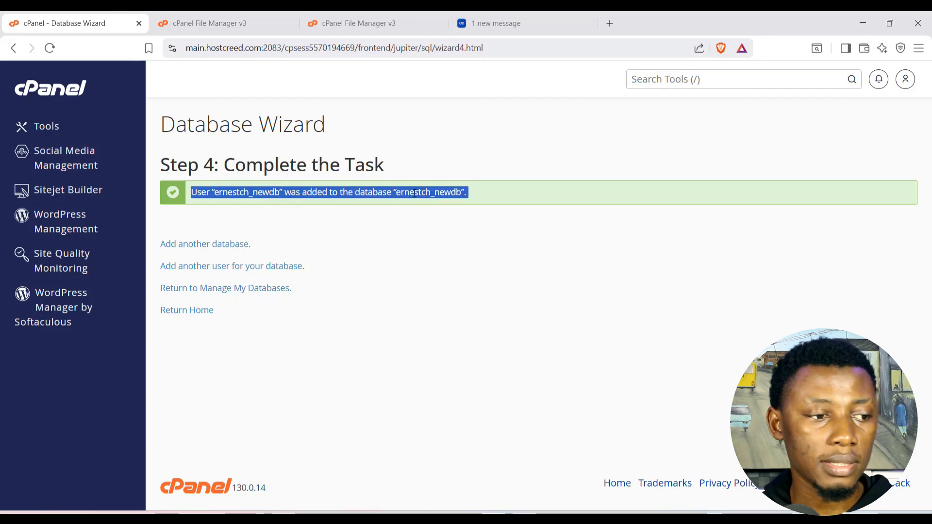
{"action": "double_click", "coordinate": [268, 193]}
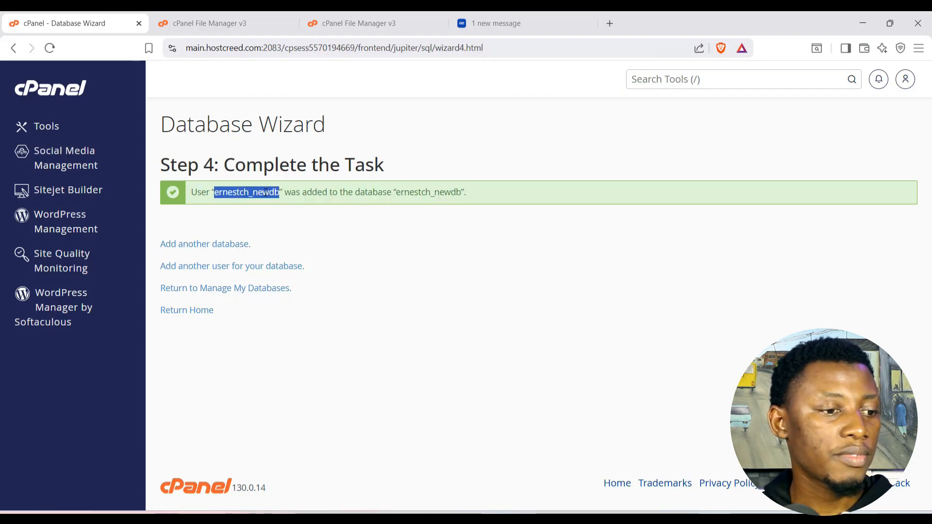
{"action": "right_click", "coordinate": [260, 194]}
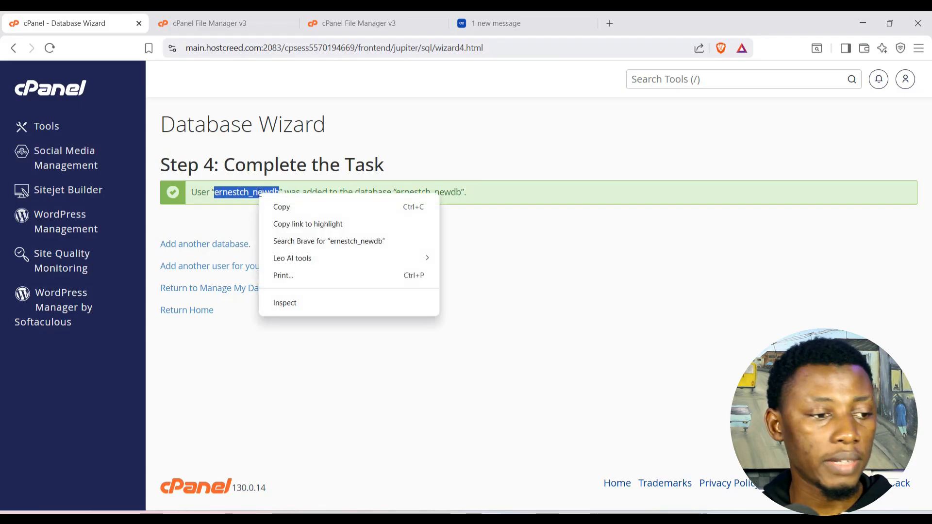
{"action": "left_click", "coordinate": [279, 206]}
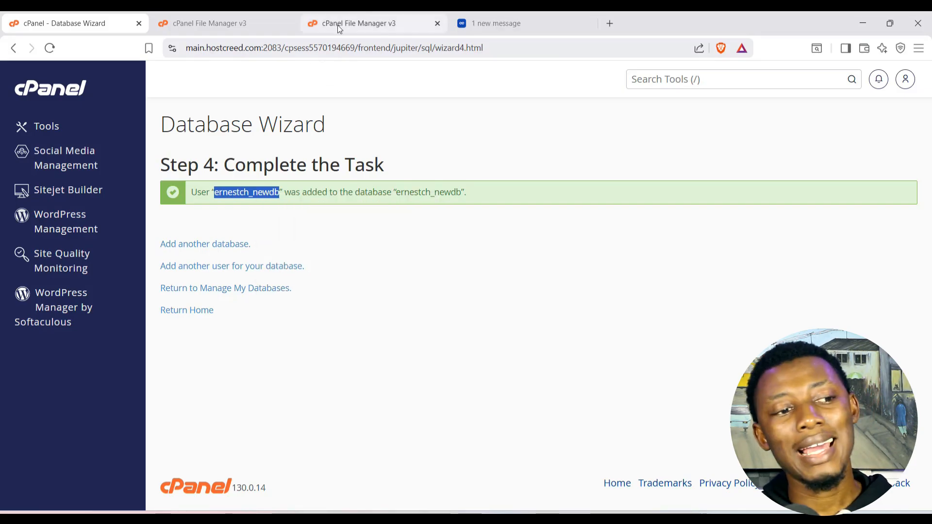
- Open wp-config.php in public_html for editing
{"action": "left_click", "coordinate": [340, 27]}
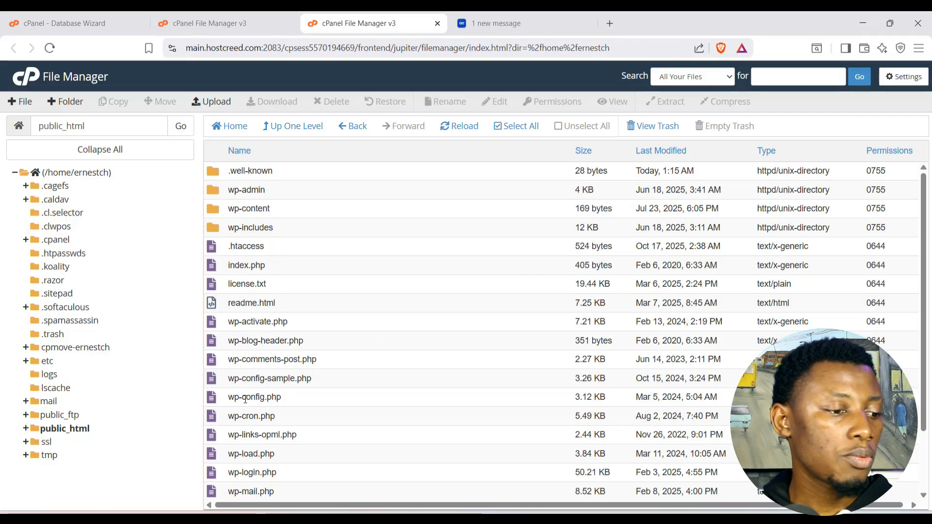
{"action": "right_click", "coordinate": [289, 406]}
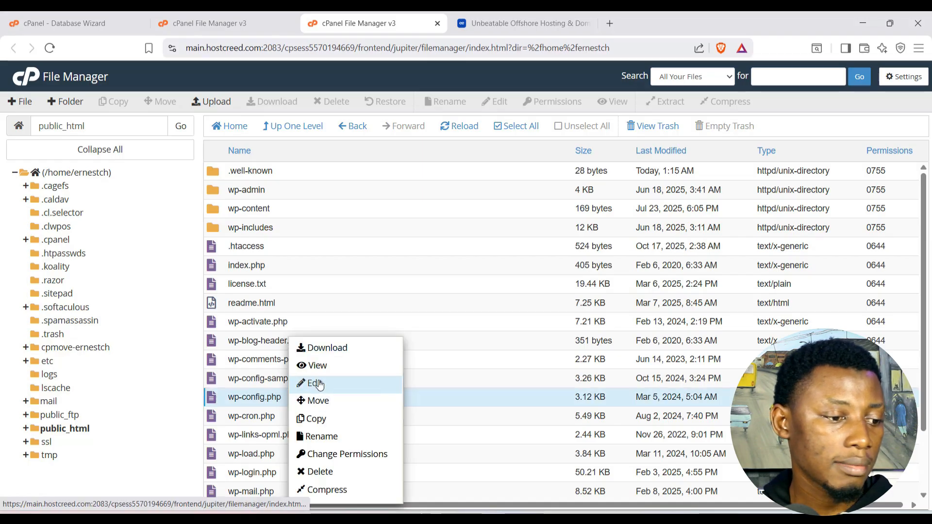
{"action": "left_click", "coordinate": [314, 383]}
{"action": "left_click", "coordinate": [574, 380]}
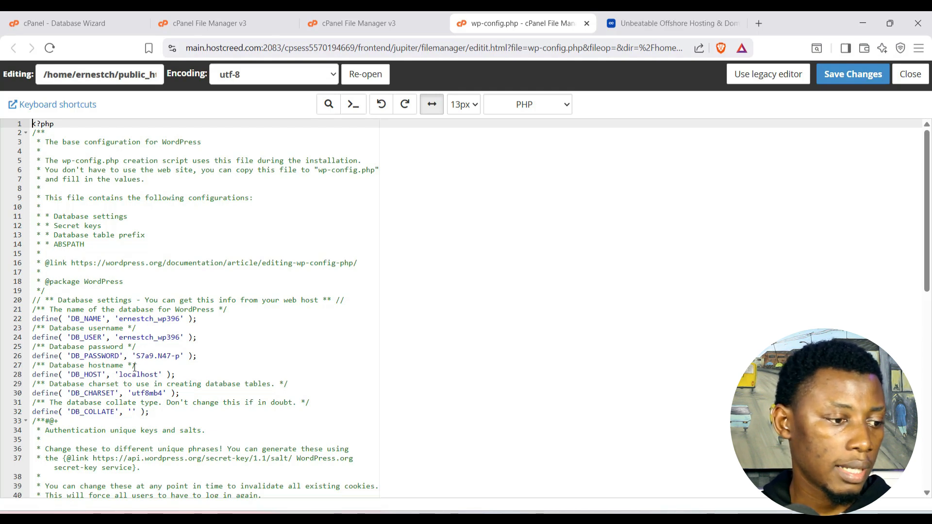
- Set DB_NAME and DB_USER to ernestch_newdb, enter the new database password, and save
{"action": "double_click", "coordinate": [159, 318]}
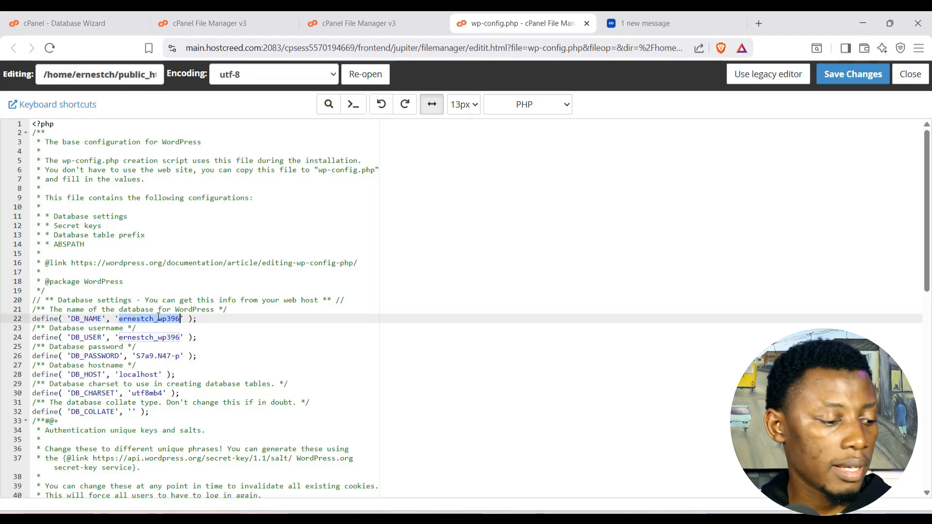
{"action": "key", "text": "ctrl+v"}
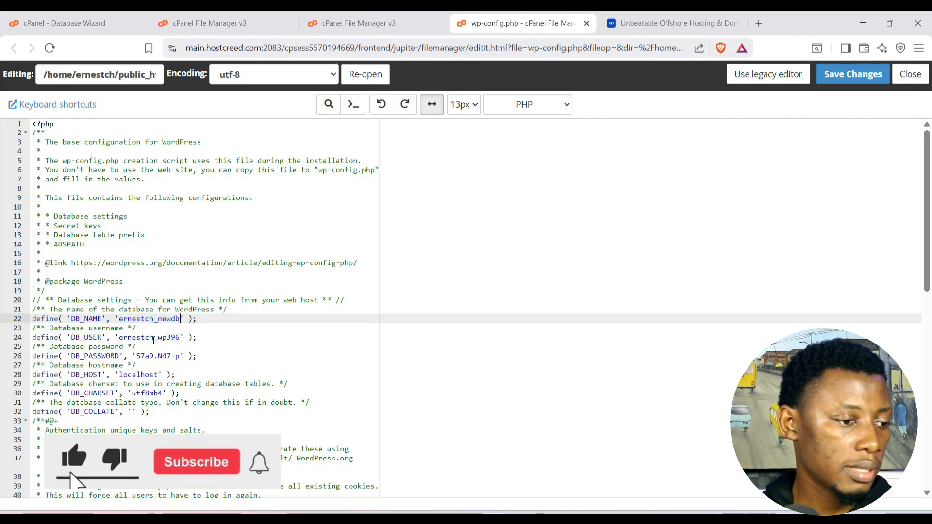
{"action": "double_click", "coordinate": [154, 338]}
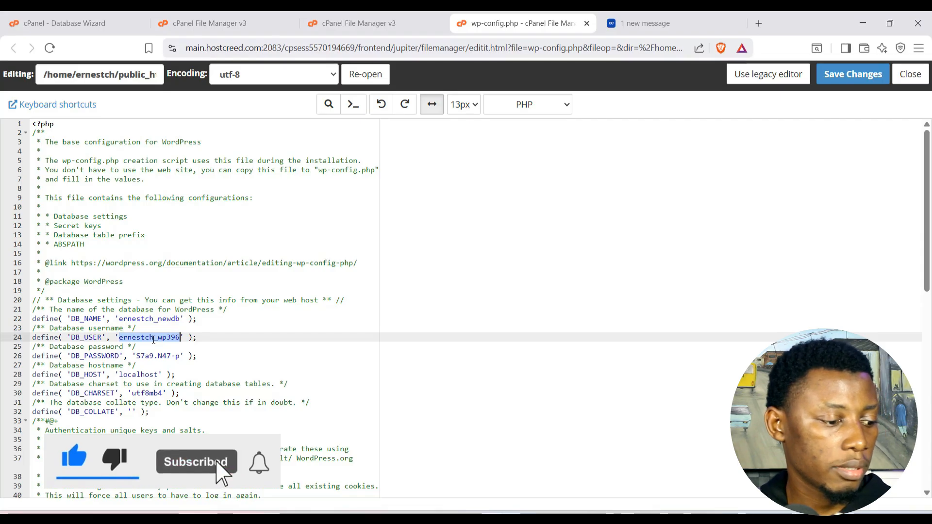
{"action": "key", "text": "ctrl+v"}
{"action": "left_click_drag", "start_coordinate": [179, 356], "coordinate": [139, 357]}
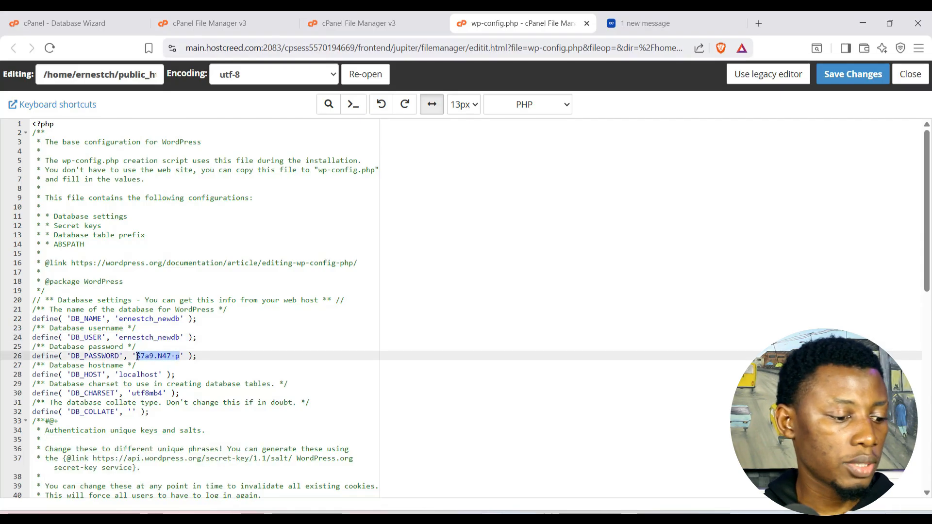
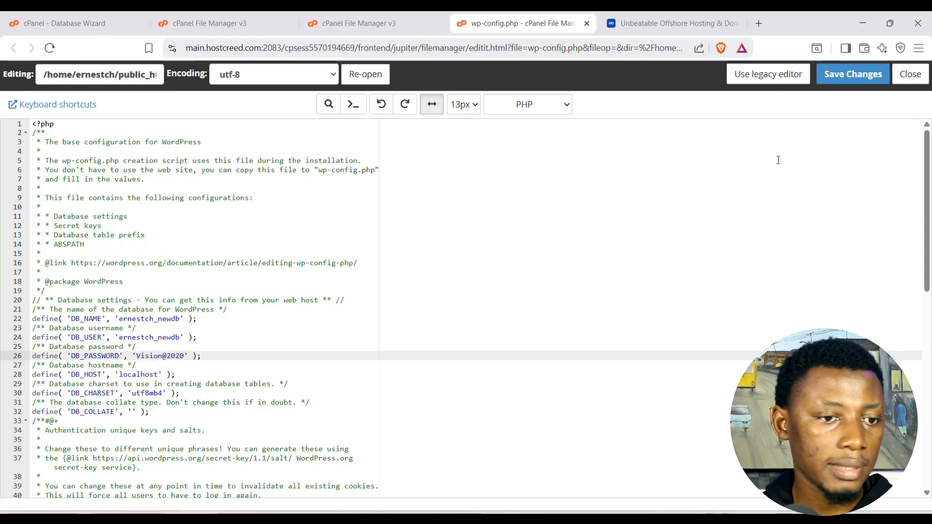
{"action": "left_click", "coordinate": [835, 77]}
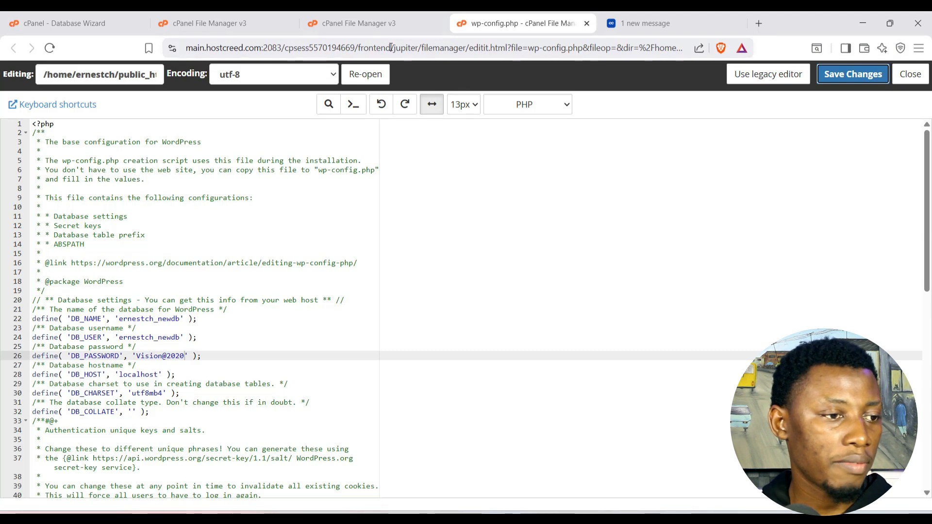
- Close the wp-config.php editor and open the home directory's cpmove-ernestch/mysql backup folder
{"action": "left_click", "coordinate": [587, 24]}
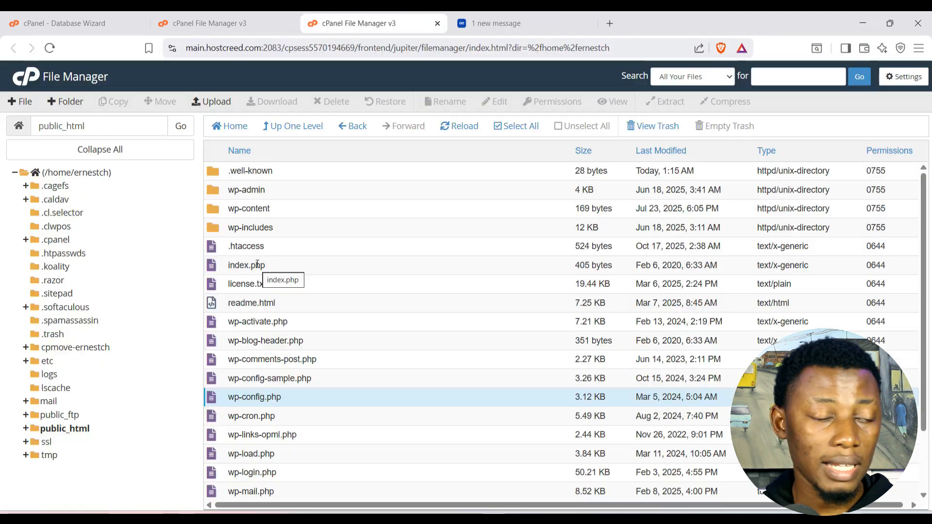
{"action": "left_click", "coordinate": [65, 175]}
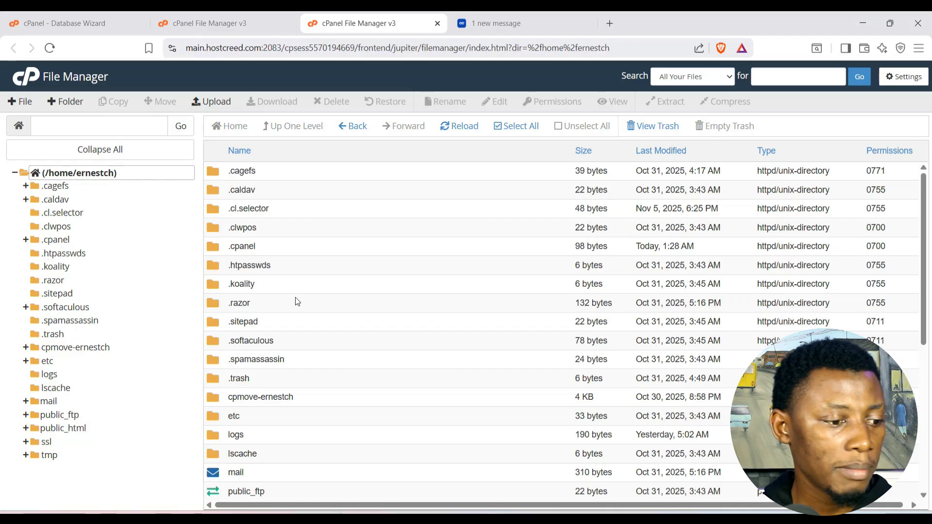
{"action": "scroll", "coordinate": [243, 362], "scroll_direction": "down", "scroll_amount": 1}
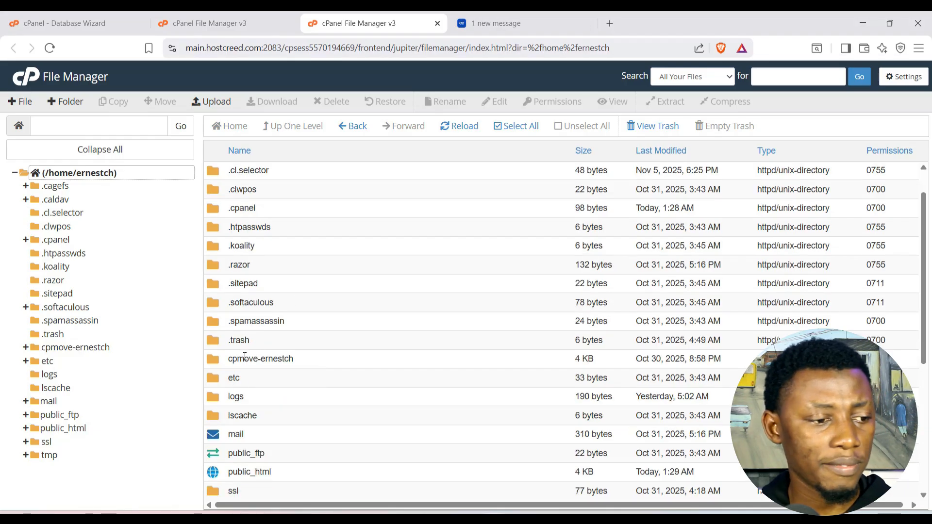
{"action": "double_click", "coordinate": [217, 365]}
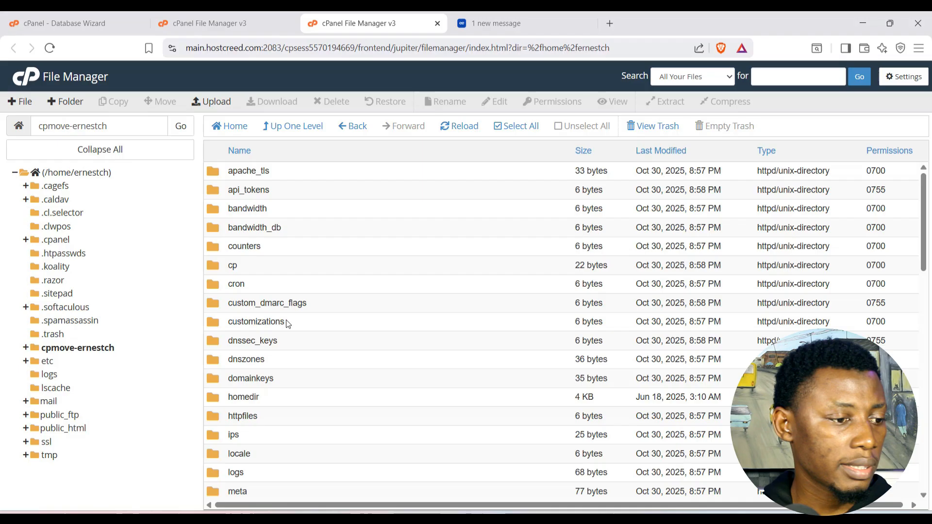
{"action": "scroll", "coordinate": [270, 263], "scroll_direction": "down", "scroll_amount": 5}
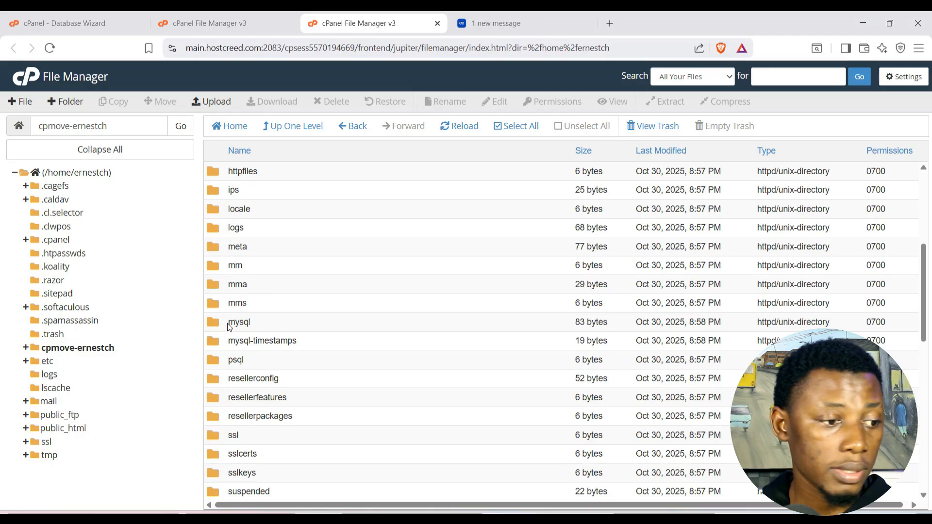
{"action": "double_click", "coordinate": [219, 323]}
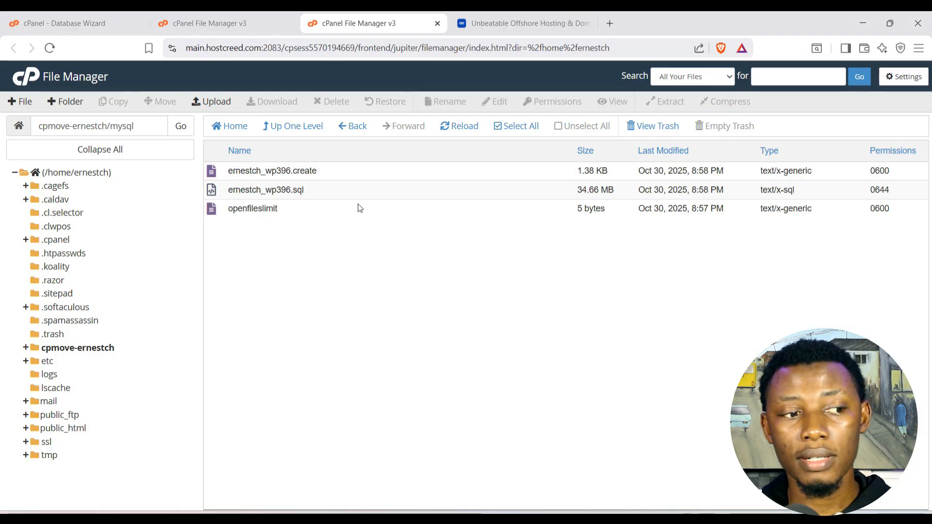
- Download the 34.66 MB ernestch_wp396.sql dump to the computer and confirm it finished
{"action": "left_click_drag", "start_coordinate": [306, 190], "coordinate": [228, 190]}
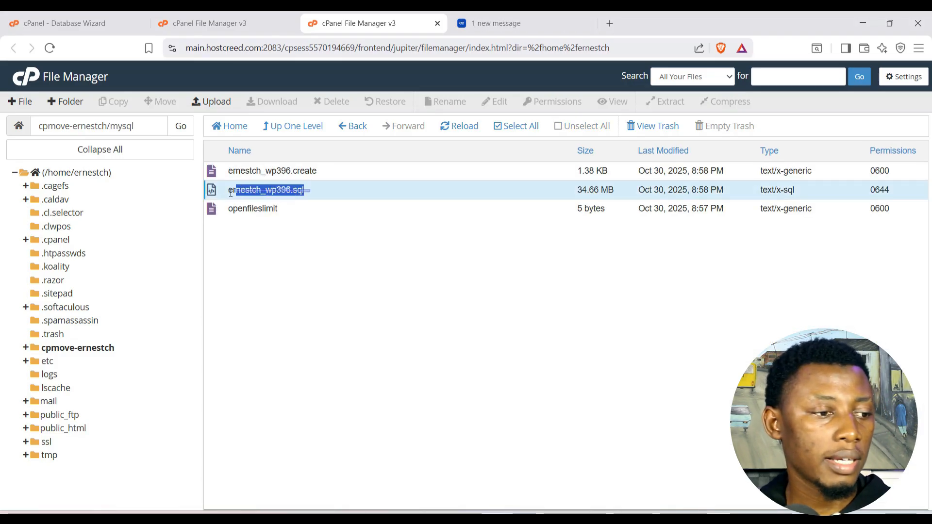
{"action": "left_click", "coordinate": [355, 285]}
{"action": "right_click", "coordinate": [310, 192]}
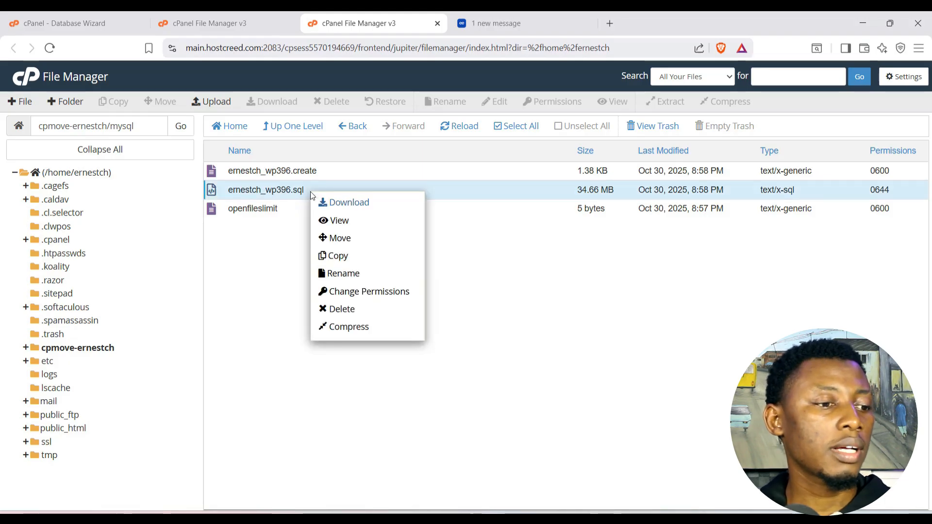
{"action": "left_click", "coordinate": [346, 204]}
{"action": "key", "text": "Return"}
{"action": "left_click", "coordinate": [828, 48]}
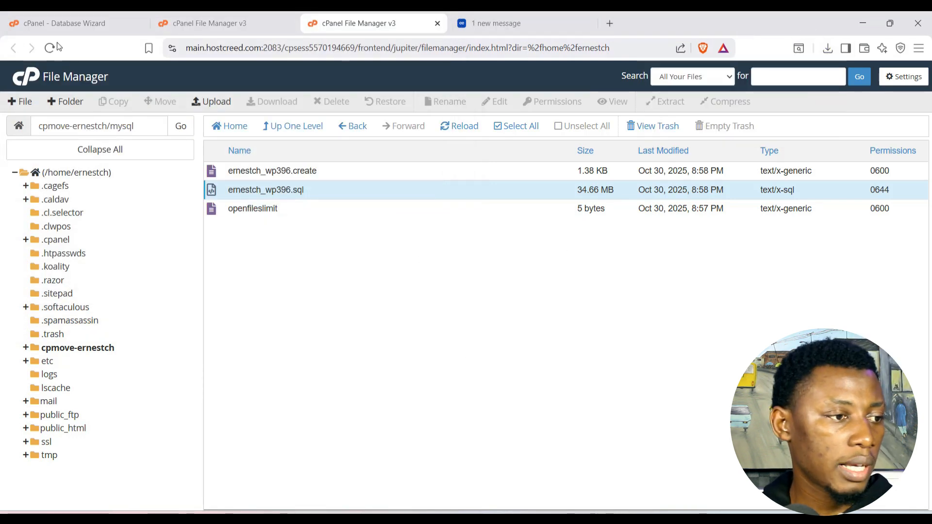
{"action": "left_click", "coordinate": [67, 23]}
- Launch phpMyAdmin from the cPanel Databases section and select the empty ernestch_newdb database
{"action": "left_click", "coordinate": [43, 93]}
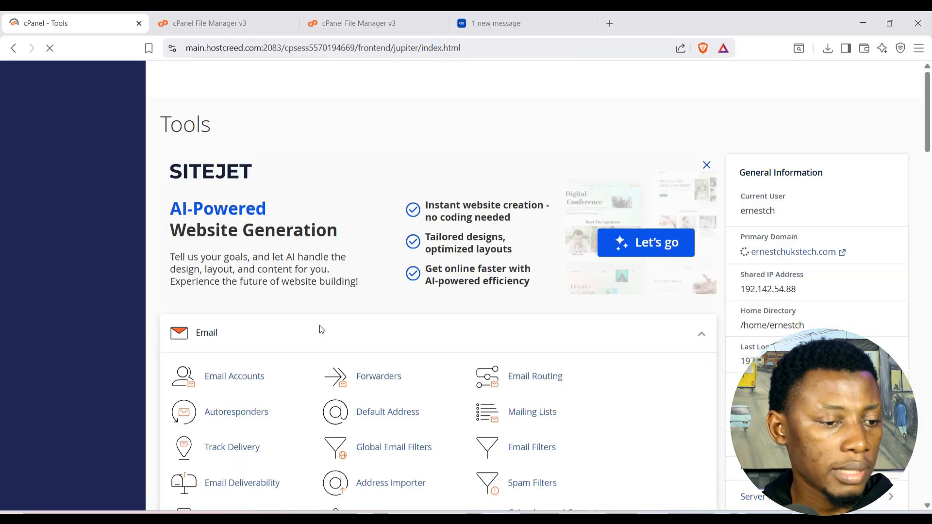
{"action": "scroll", "coordinate": [320, 332], "scroll_direction": "down", "scroll_amount": 10}
{"action": "scroll", "coordinate": [319, 335], "scroll_direction": "down", "scroll_amount": 3}
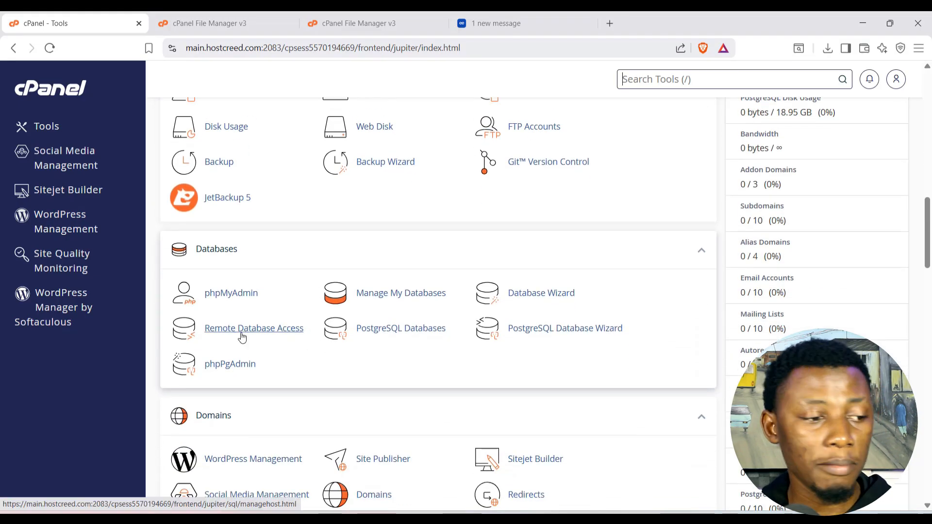
{"action": "left_click", "coordinate": [228, 297]}
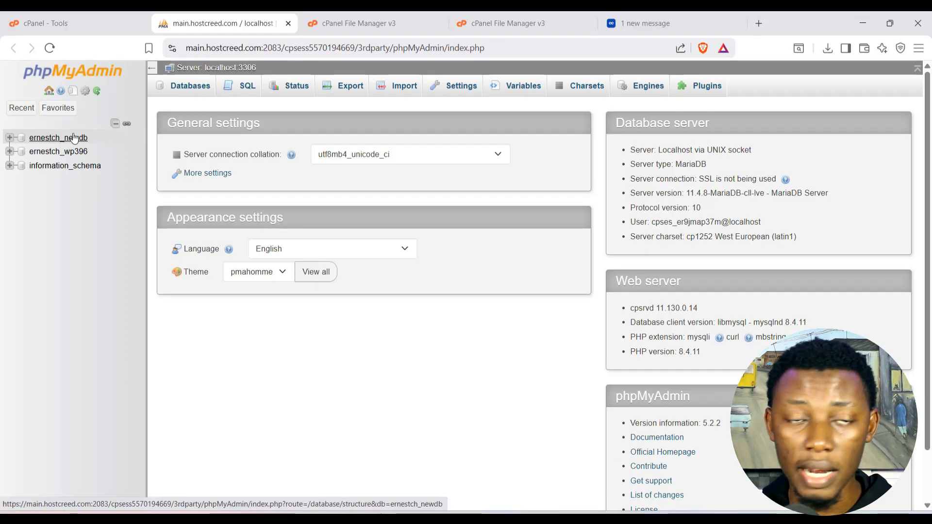
{"action": "left_click", "coordinate": [67, 141]}
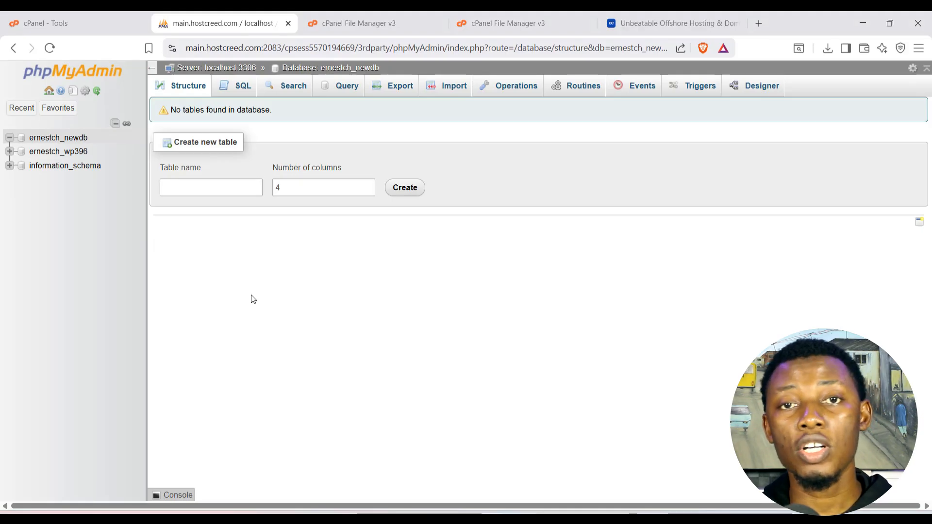
- Import the downloaded ernestch_wp396 (1).sql file into ernestch_newdb, restoring the wpun_ tables
{"action": "left_click", "coordinate": [454, 90]}
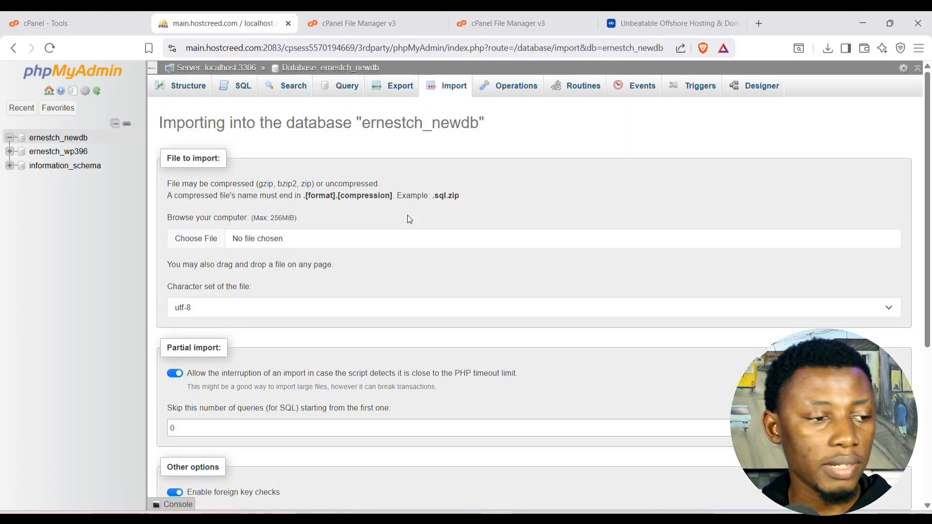
{"action": "left_click", "coordinate": [187, 245]}
{"action": "left_click", "coordinate": [130, 125]}
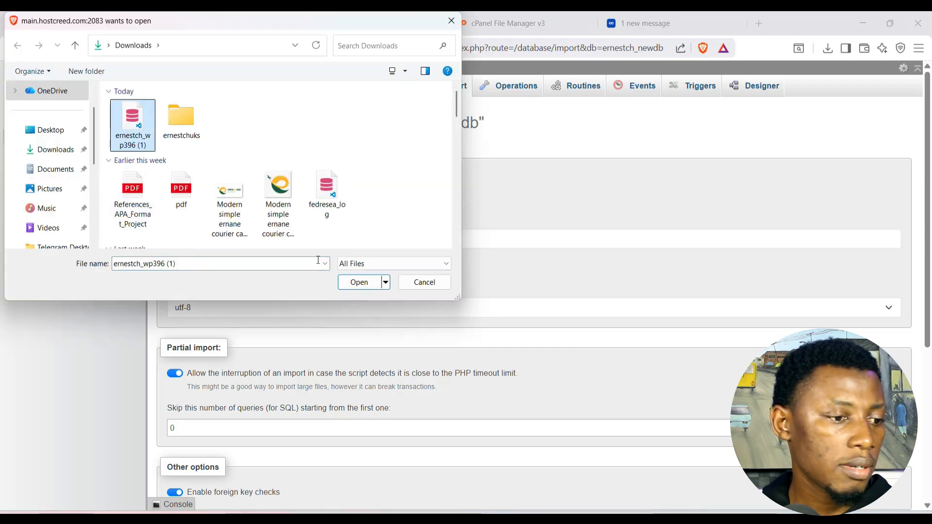
{"action": "left_click", "coordinate": [355, 286]}
{"action": "scroll", "coordinate": [349, 312], "scroll_direction": "down", "scroll_amount": 5}
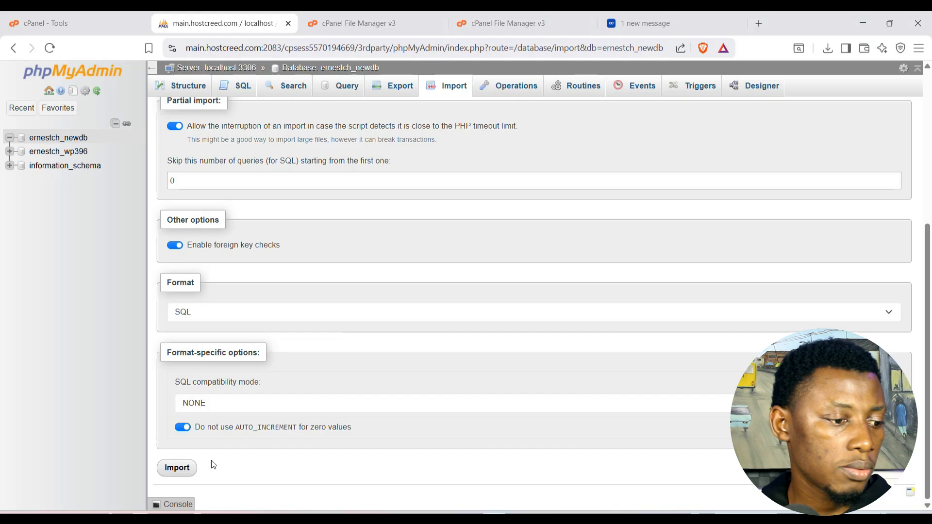
{"action": "left_click", "coordinate": [171, 471]}
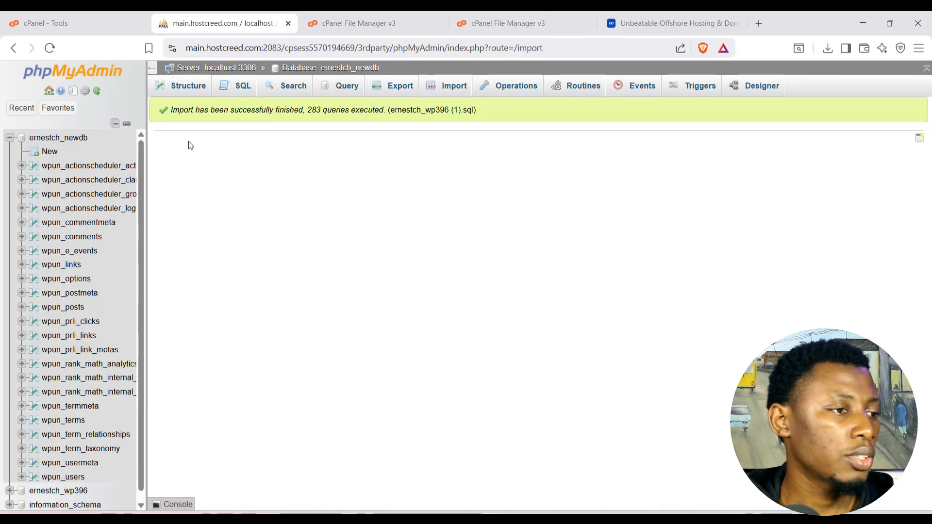
- Open the primary domain ernestchukstech.com from cPanel's General Information panel in a new tab
{"action": "left_click", "coordinate": [68, 23]}
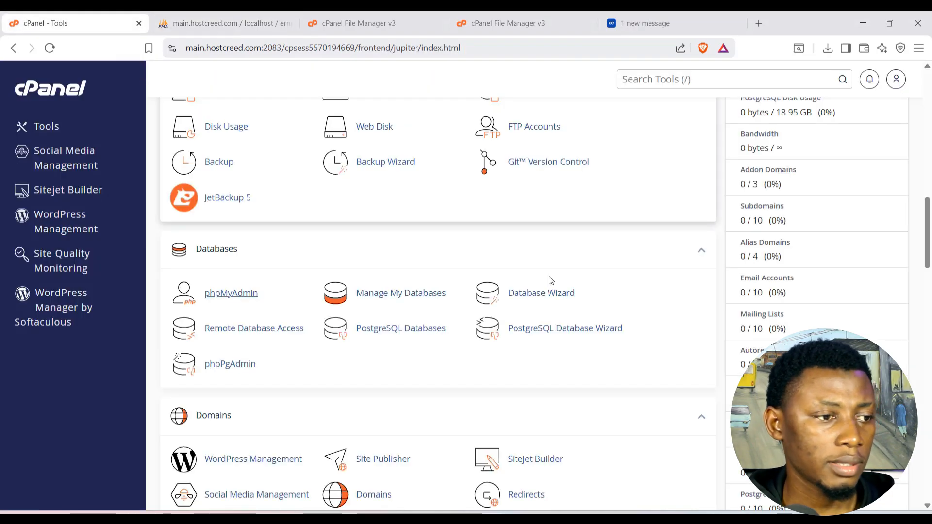
{"action": "scroll", "coordinate": [551, 281], "scroll_direction": "up", "scroll_amount": 15}
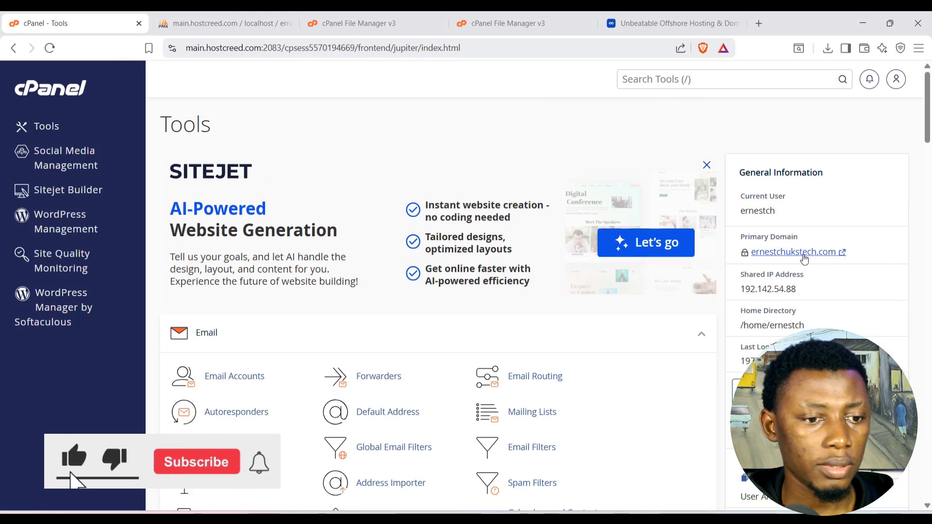
{"action": "left_click", "coordinate": [803, 256]}
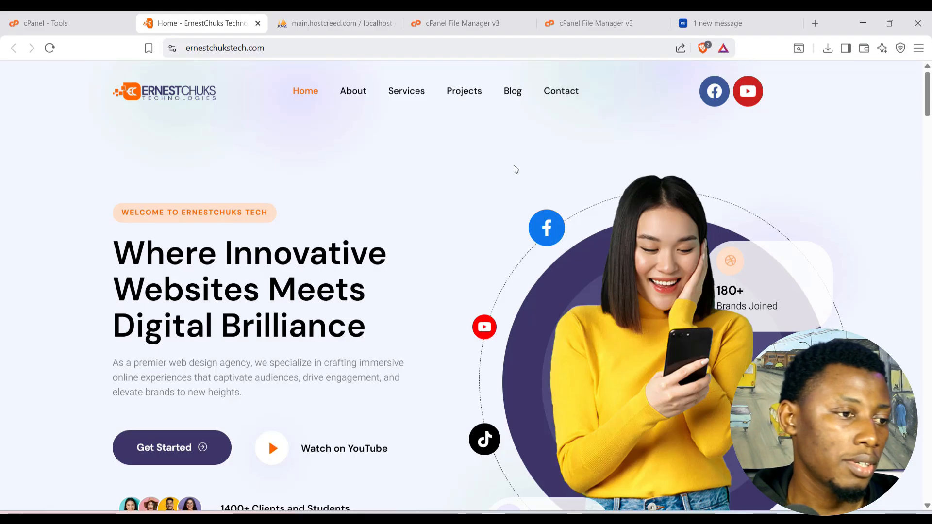
{"action": "left_click", "coordinate": [378, 51]}
{"action": "left_click", "coordinate": [378, 52]}
{"action": "type", "text": "//"}
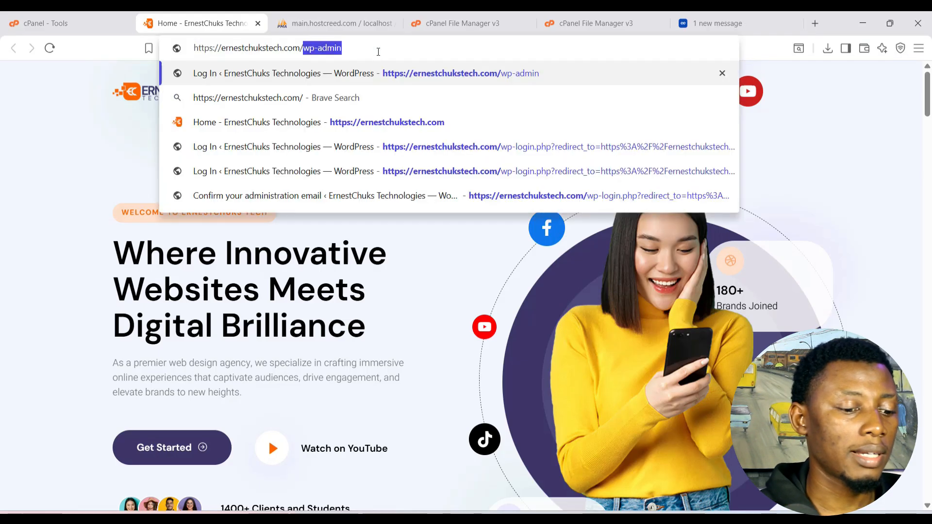
{"action": "type", "text": "wp-admin"}
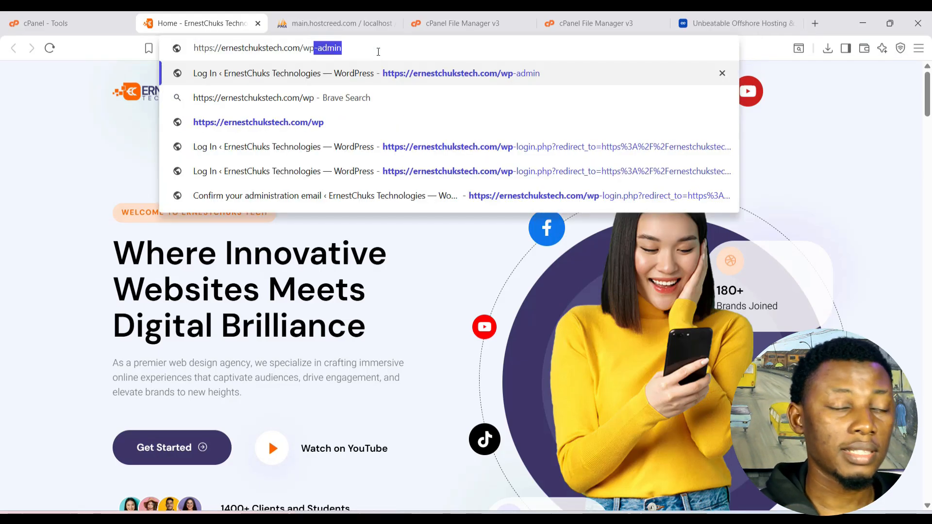
{"action": "key", "text": "Right"}
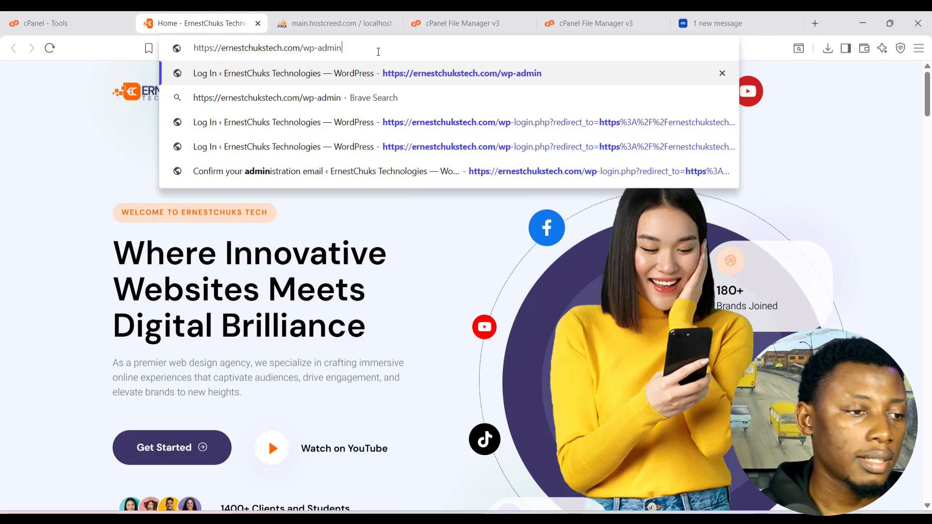
{"action": "key", "text": "Return"}
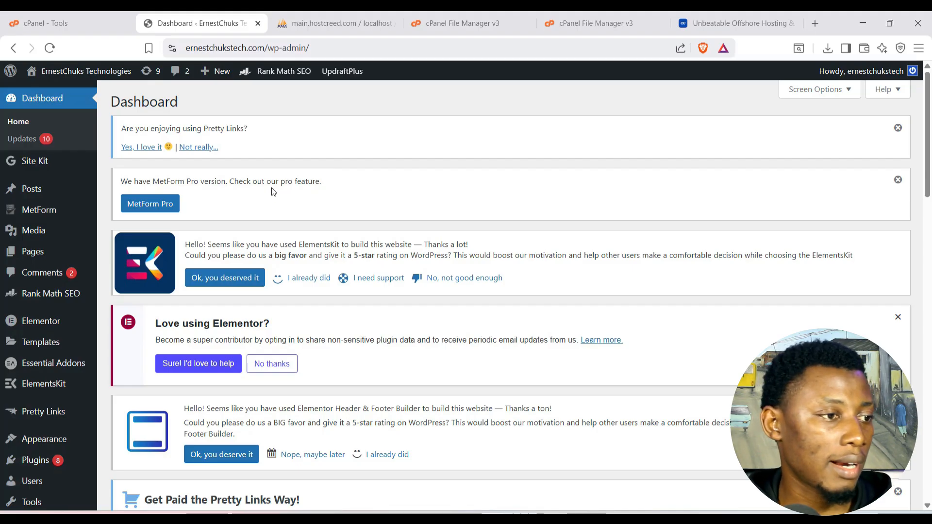
{"action": "left_click", "coordinate": [74, 19]}
{"action": "scroll", "coordinate": [537, 317], "scroll_direction": "down", "scroll_amount": 20}
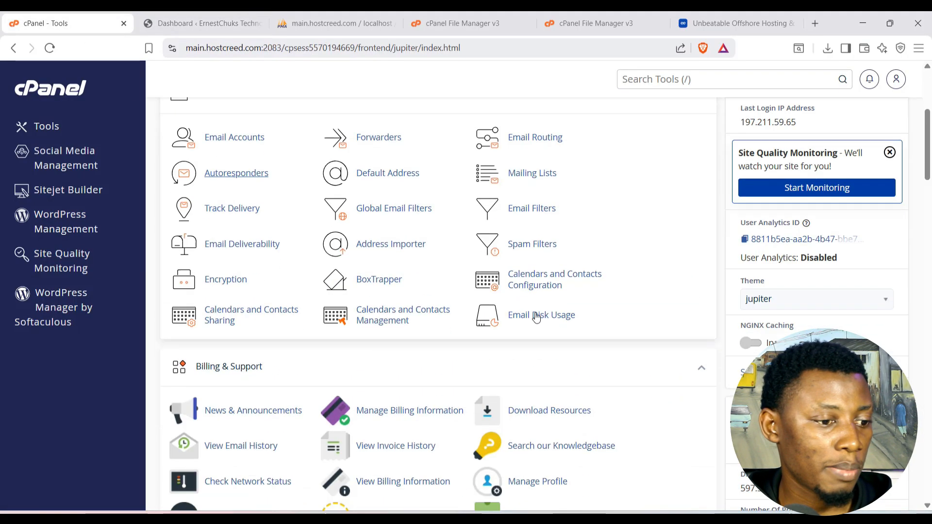
{"action": "scroll", "coordinate": [537, 317], "scroll_direction": "down", "scroll_amount": 4}
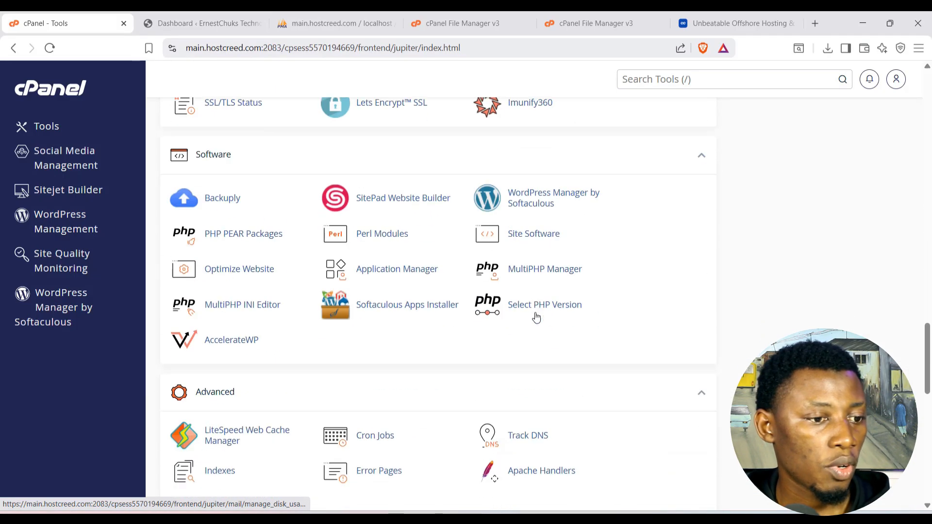
{"action": "left_click", "coordinate": [551, 199]}
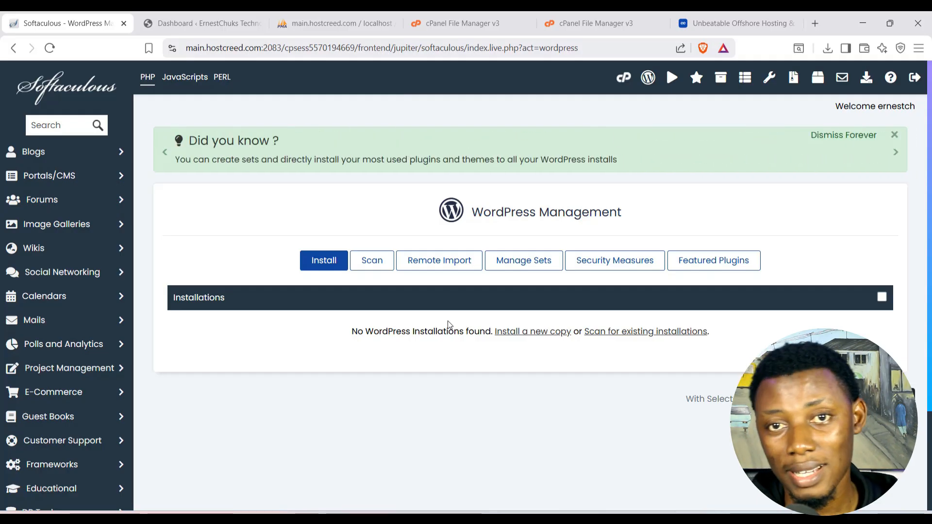
{"action": "left_click", "coordinate": [194, 24]}
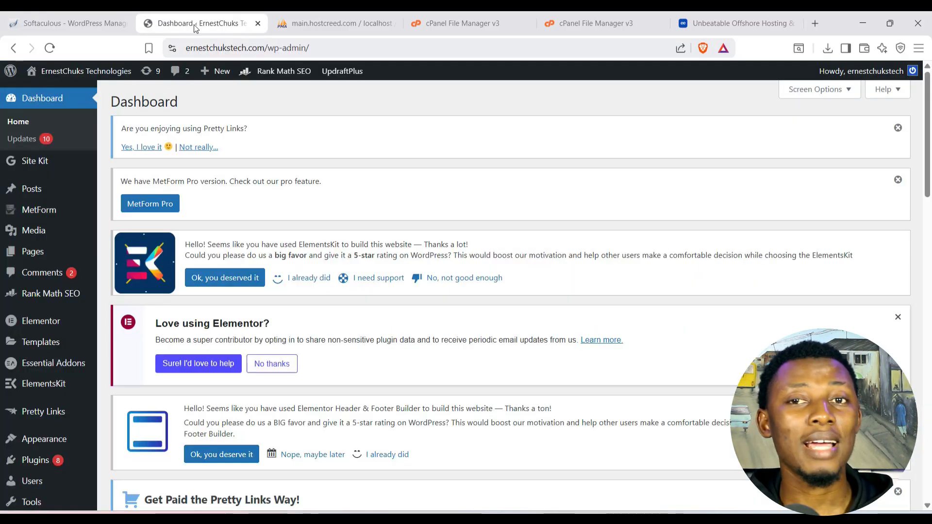